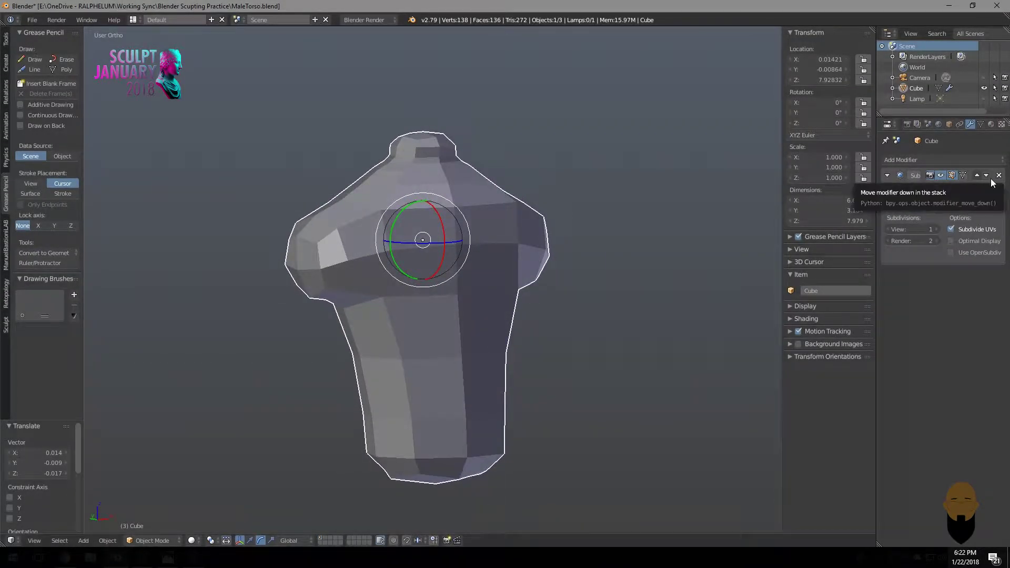
# Give the front-facing torso a red clay matcap with ambient occlusion, then enter Sculpt Mode.
pyautogui.moveTo(337, 325); pyautogui.dragTo(320, 315, button='middle')
pyautogui.press('KP_1')
pyautogui.click(791, 318)
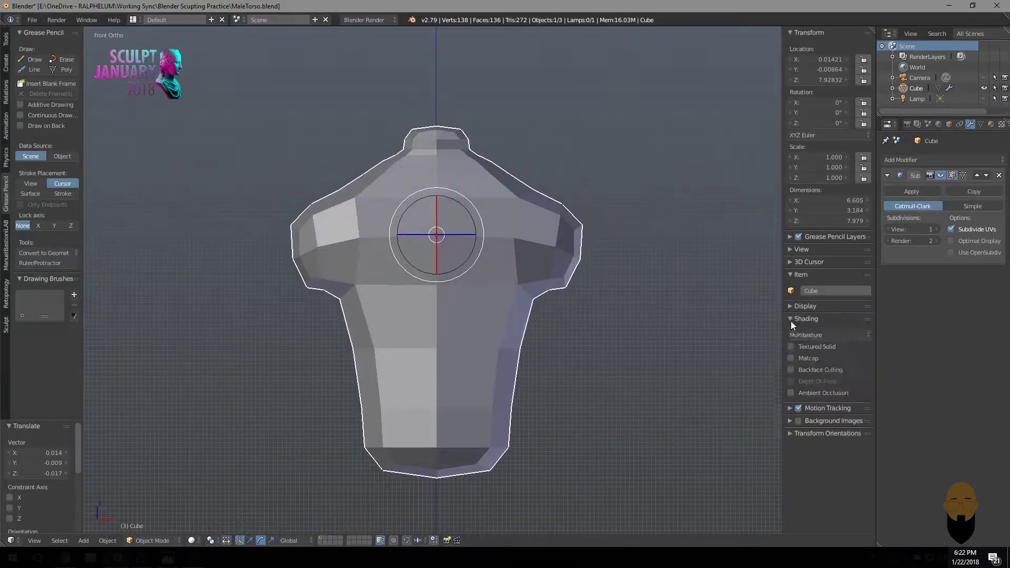
pyautogui.click(791, 357)
pyautogui.click(791, 457)
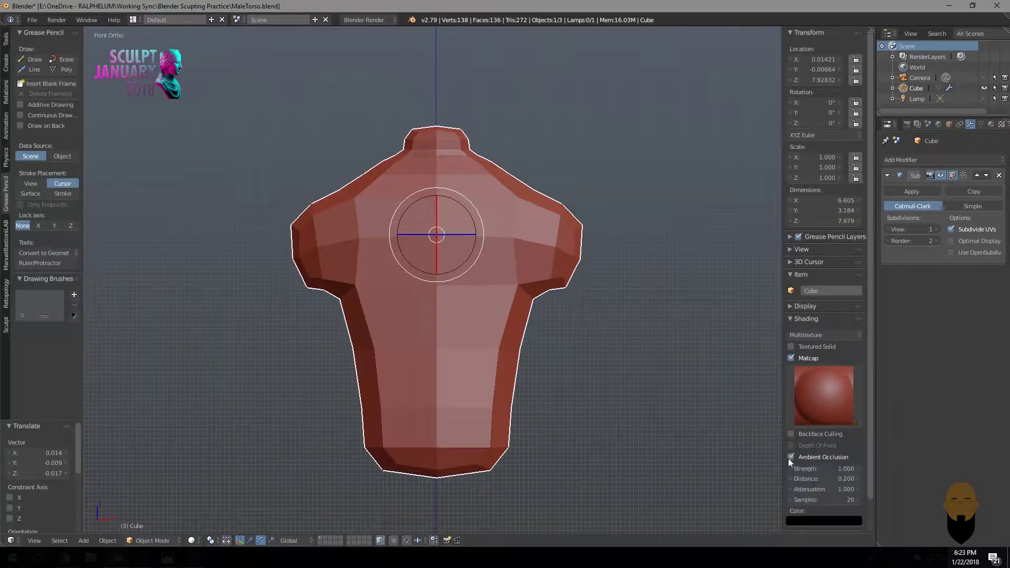
pyautogui.moveTo(527, 369)
pyautogui.mouseDown(button='middle')
pyautogui.moveTo(386, 312)
pyautogui.moveTo(371, 227)
pyautogui.mouseUp(button='middle')
pyautogui.hotkey('ctrl', 'Tab')
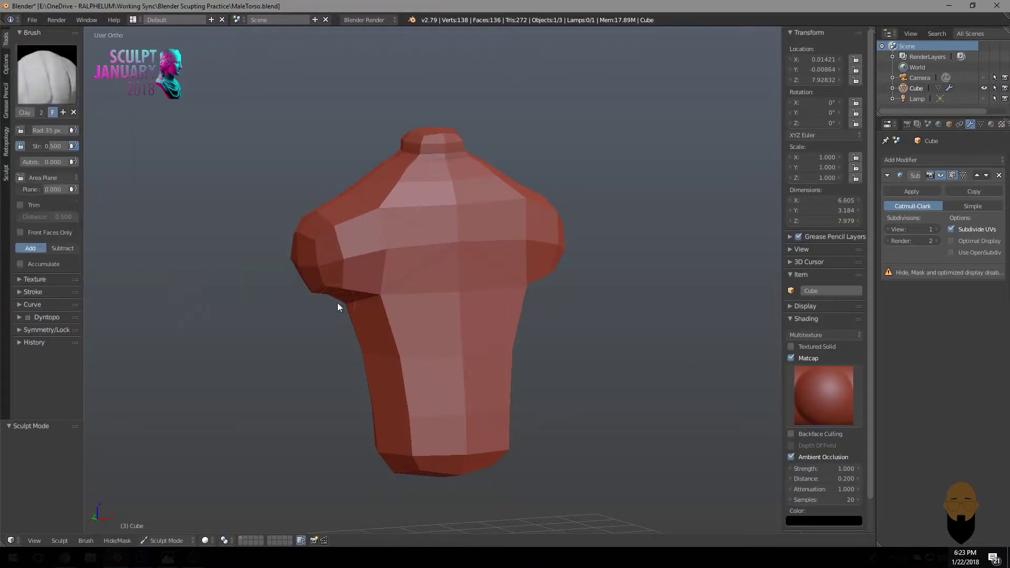
# Save the torso under the incremented name MaleTorso1.blend.
pyautogui.hotkey('ctrl', 'Tab')
pyautogui.press('KP_1')
pyautogui.click(32, 20)
pyautogui.click(62, 108)
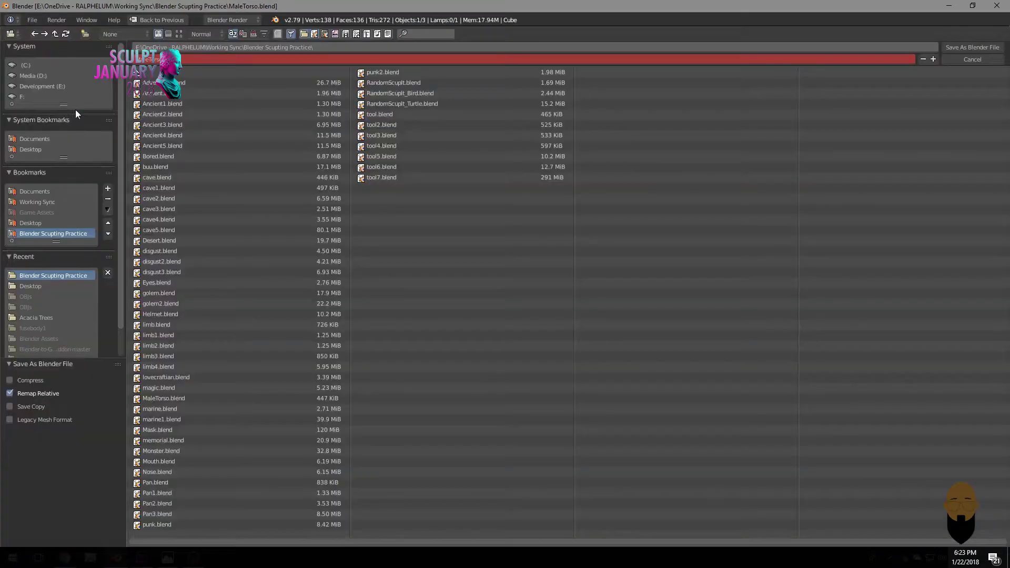
pyautogui.press('KP_Add')
pyautogui.click(973, 49)
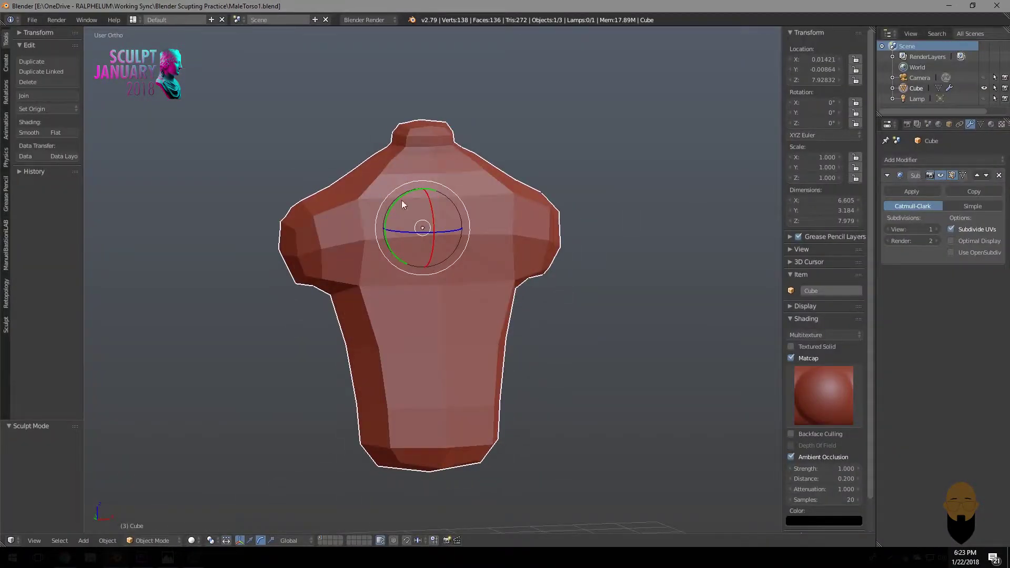
# Enable Dyntopo in Sculpt Mode, removing the modifier, with Constant Detail.
pyautogui.hotkey('ctrl', 'Tab')
pyautogui.click(28, 317)
pyautogui.press('KP_8')
pyautogui.click(40, 353)
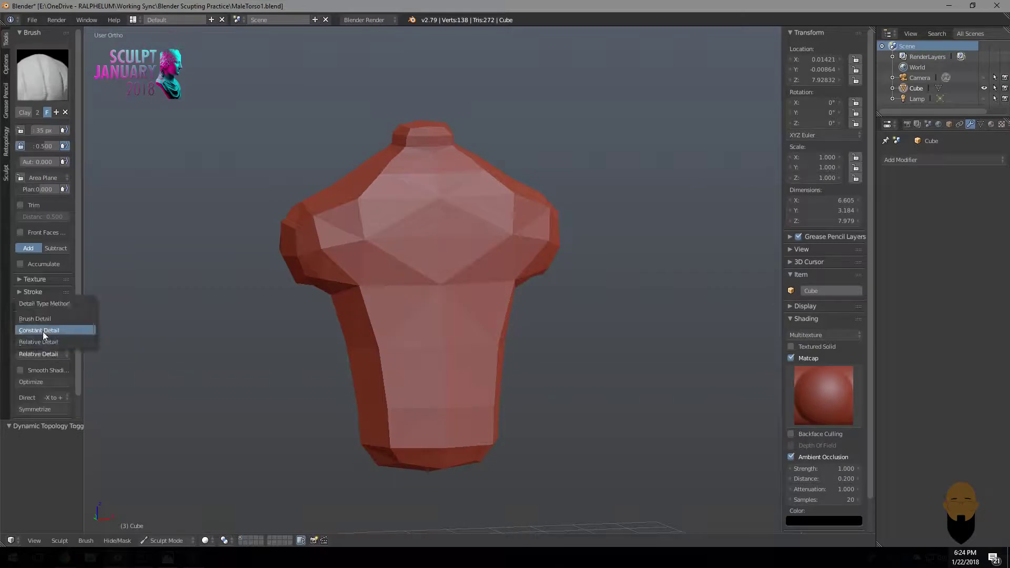
pyautogui.click(43, 333)
pyautogui.moveTo(393, 302)
pyautogui.mouseDown(button='middle')
pyautogui.moveTo(394, 237)
pyautogui.moveTo(422, 250)
pyautogui.moveTo(411, 253)
pyautogui.mouseUp(button='middle')
# Build up the chest and a shoulder lump with the Clay brush.
pyautogui.moveTo(411, 253)
pyautogui.mouseDown()
pyautogui.moveTo(406, 209)
pyautogui.moveTo(388, 221)
pyautogui.mouseUp()
pyautogui.moveTo(389, 220); pyautogui.dragTo(380, 241, button='middle')
pyautogui.moveTo(380, 241); pyautogui.dragTo(420, 215)
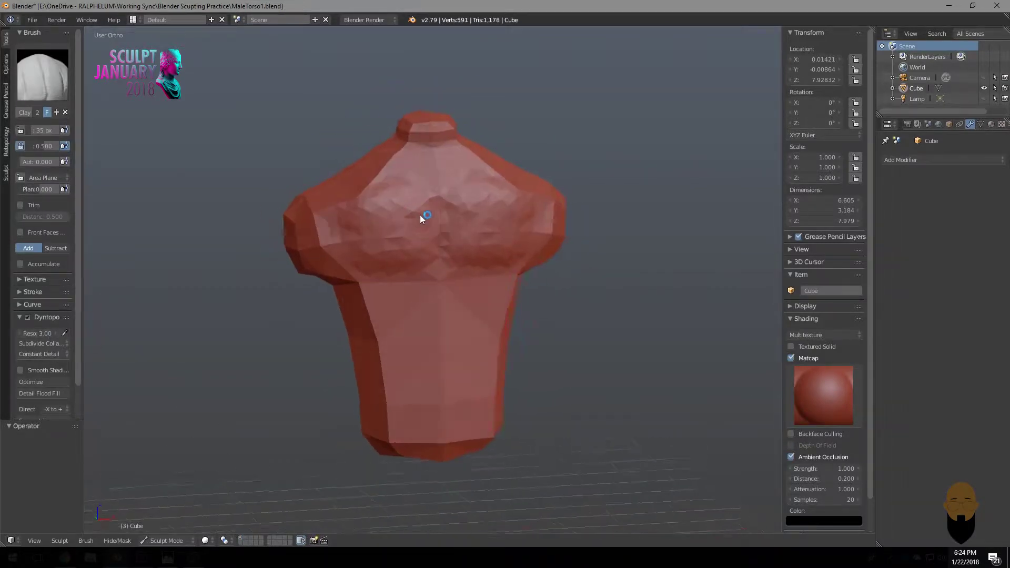
pyautogui.moveTo(419, 215)
pyautogui.mouseDown(button='middle')
pyautogui.moveTo(311, 258)
pyautogui.moveTo(291, 189)
pyautogui.moveTo(279, 242)
pyautogui.moveTo(221, 230)
pyautogui.mouseUp(button='middle')
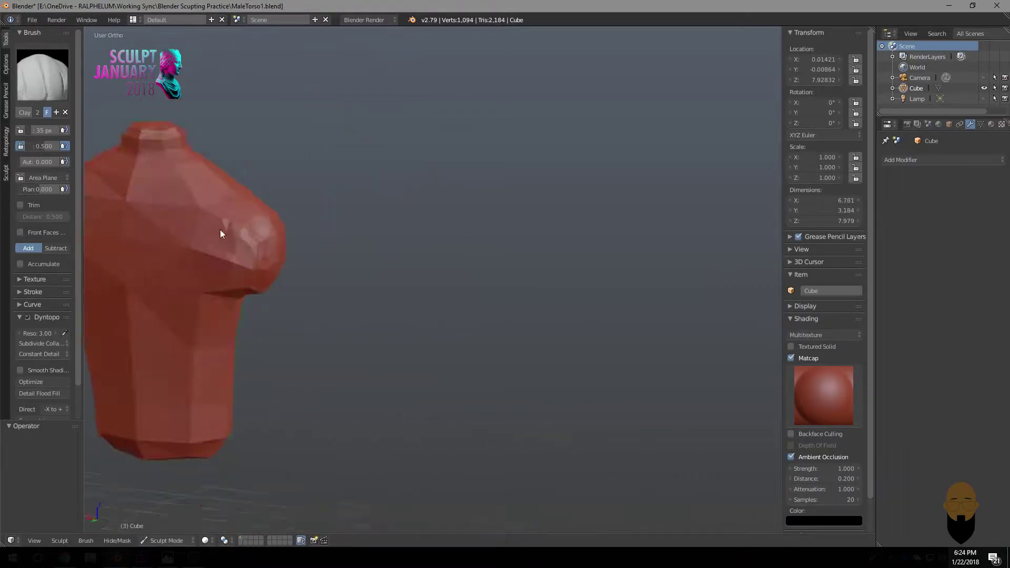
pyautogui.moveTo(220, 230); pyautogui.dragTo(236, 246)
pyautogui.moveTo(235, 246)
pyautogui.mouseDown(button='middle')
pyautogui.moveTo(270, 281)
pyautogui.moveTo(301, 240)
pyautogui.moveTo(250, 227)
pyautogui.moveTo(238, 274)
pyautogui.moveTo(233, 234)
pyautogui.mouseUp(button='middle')
# Refine the chest muscles and add clay strokes down to the abdomen.
pyautogui.moveTo(315, 301); pyautogui.dragTo(369, 293)
pyautogui.moveTo(368, 293)
pyautogui.mouseDown(button='middle')
pyautogui.moveTo(272, 285)
pyautogui.moveTo(293, 290)
pyautogui.mouseUp(button='middle')
pyautogui.moveTo(291, 312); pyautogui.dragTo(291, 352)
pyautogui.moveTo(291, 352); pyautogui.dragTo(316, 374, button='middle')
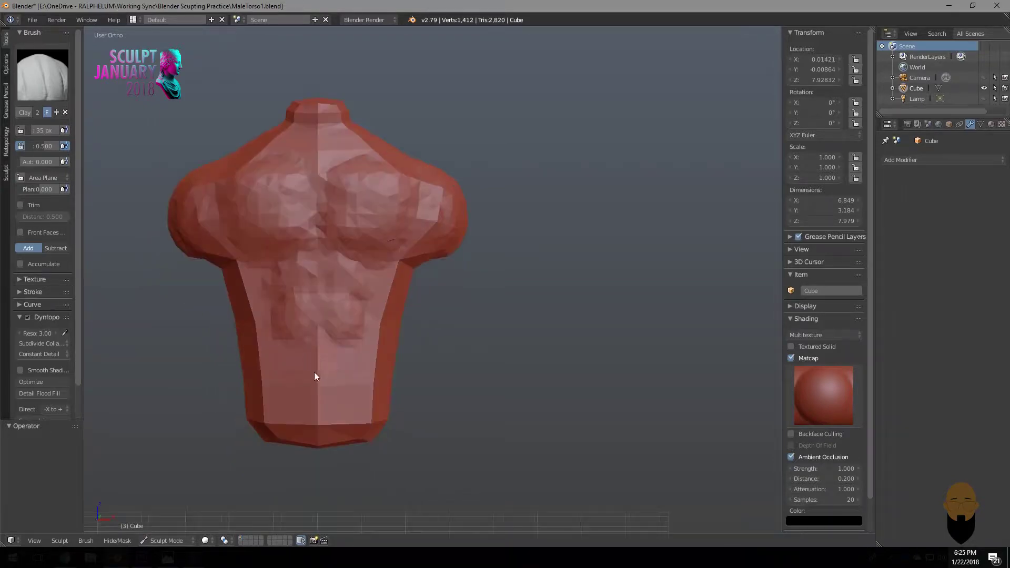
pyautogui.moveTo(315, 374); pyautogui.dragTo(315, 402)
pyautogui.moveTo(316, 402)
pyautogui.mouseDown(button='middle')
pyautogui.moveTo(331, 447)
pyautogui.moveTo(294, 428)
pyautogui.mouseUp(button='middle')
pyautogui.moveTo(294, 429); pyautogui.dragTo(294, 406)
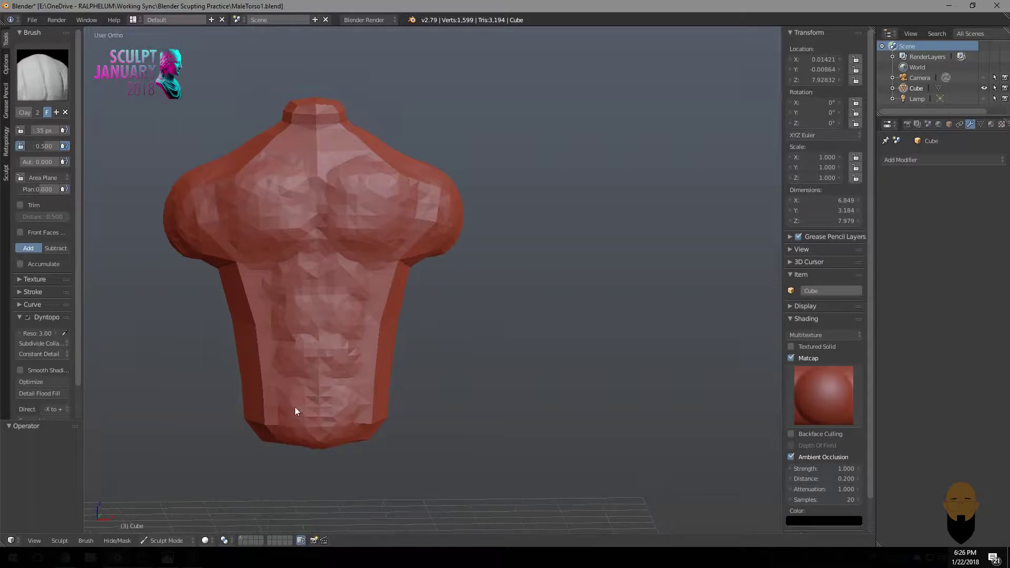
pyautogui.moveTo(294, 406)
pyautogui.mouseDown(button='middle')
pyautogui.moveTo(400, 337)
pyautogui.moveTo(459, 374)
pyautogui.moveTo(342, 348)
pyautogui.mouseUp(button='middle')
# Add clay along the torso's side and lower torso.
pyautogui.click(806, 306)
pyautogui.moveTo(342, 348); pyautogui.dragTo(307, 371)
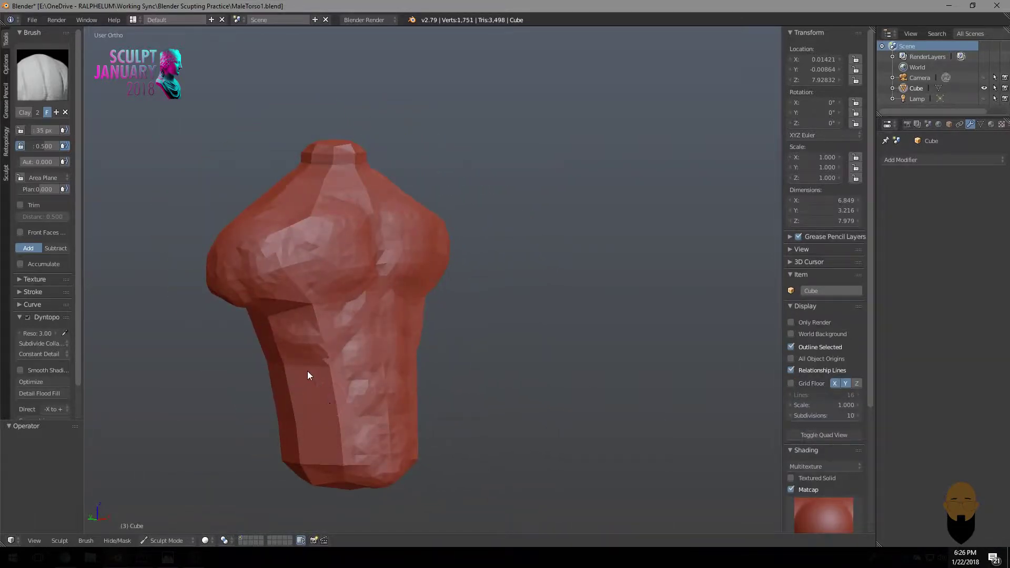
pyautogui.moveTo(307, 371)
pyautogui.mouseDown(button='middle')
pyautogui.moveTo(325, 333)
pyautogui.moveTo(326, 368)
pyautogui.mouseUp(button='middle')
pyautogui.moveTo(326, 369); pyautogui.dragTo(341, 419)
pyautogui.moveTo(341, 424)
pyautogui.mouseDown(button='middle')
pyautogui.moveTo(323, 349)
pyautogui.moveTo(333, 338)
pyautogui.mouseUp(button='middle')
# Smooth the torso surface with a larger Smooth brush, then return to Clay.
pyautogui.hotkey('shift', 's')
pyautogui.press('f')
pyautogui.moveTo(350, 424)
pyautogui.mouseDown()
pyautogui.moveTo(333, 274)
pyautogui.moveTo(396, 346)
pyautogui.mouseUp()
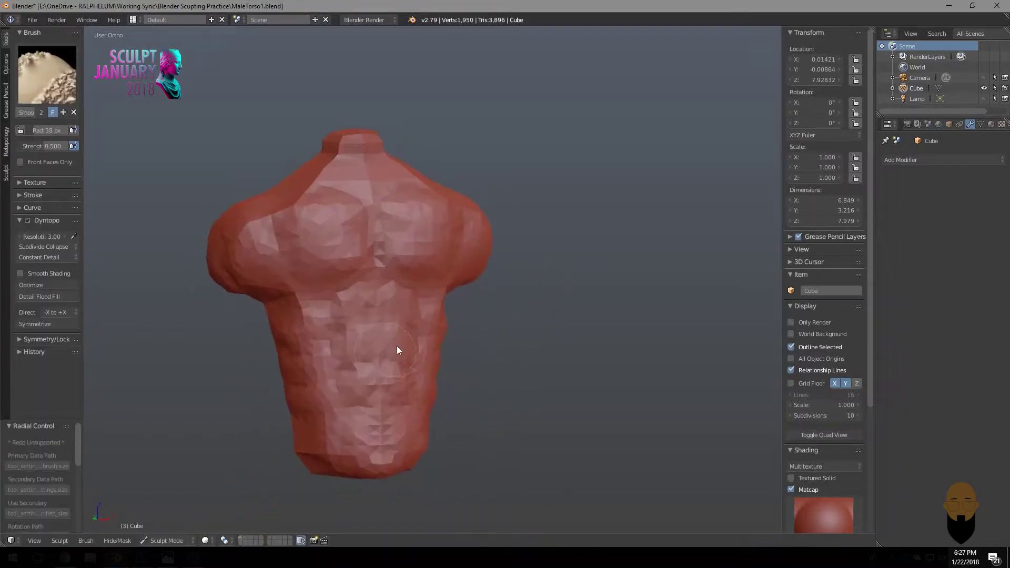
pyautogui.moveTo(397, 345)
pyautogui.mouseDown(button='middle')
pyautogui.moveTo(415, 317)
pyautogui.moveTo(310, 302)
pyautogui.moveTo(288, 283)
pyautogui.mouseUp(button='middle')
pyautogui.press('c')
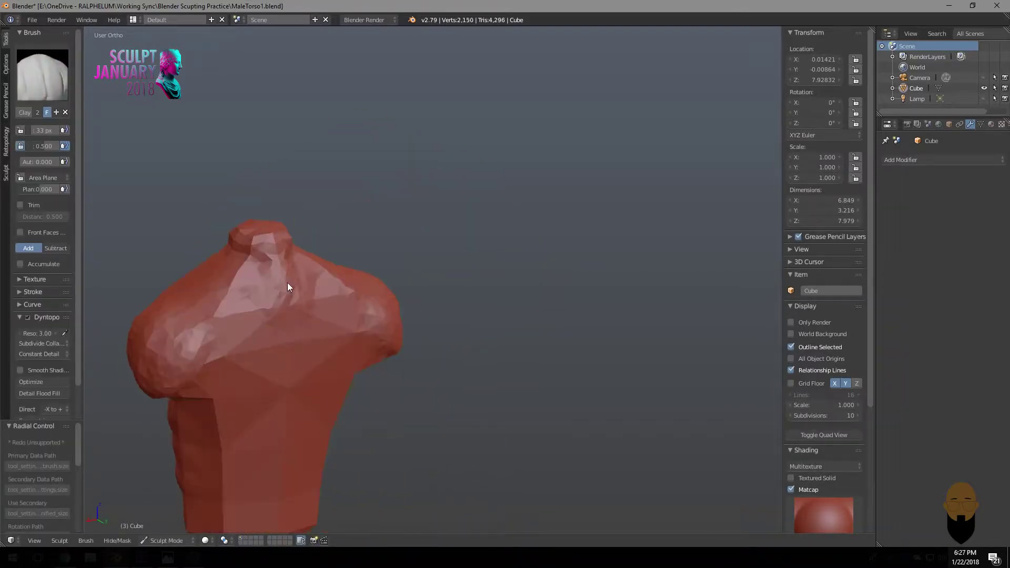
# Add clay to the shoulder and chest from several angles.
pyautogui.moveTo(312, 309); pyautogui.dragTo(311, 301)
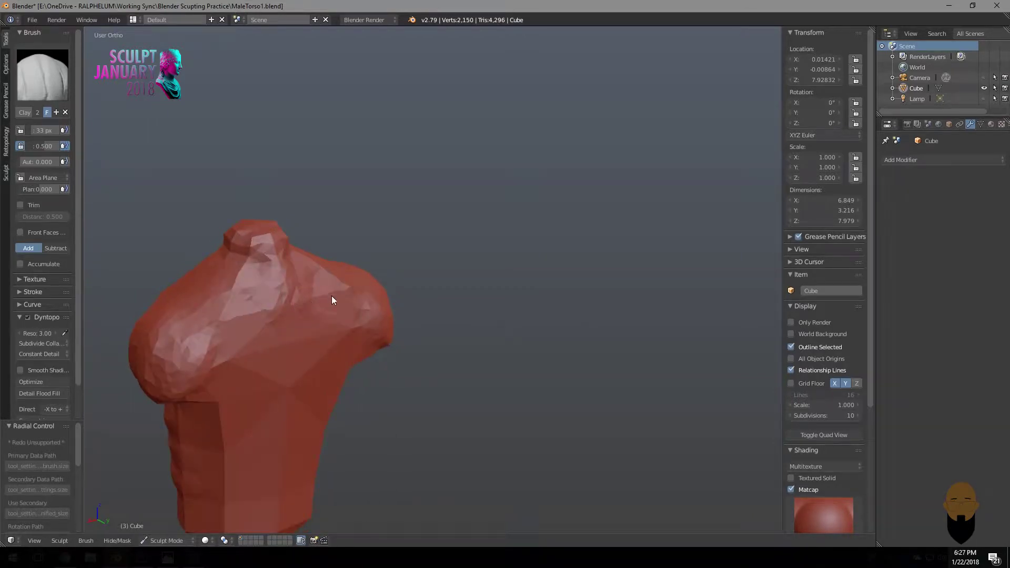
pyautogui.moveTo(331, 296); pyautogui.dragTo(275, 306, button='middle')
pyautogui.moveTo(275, 307)
pyautogui.mouseDown()
pyautogui.moveTo(248, 401)
pyautogui.moveTo(220, 414)
pyautogui.moveTo(241, 352)
pyautogui.moveTo(241, 371)
pyautogui.mouseUp()
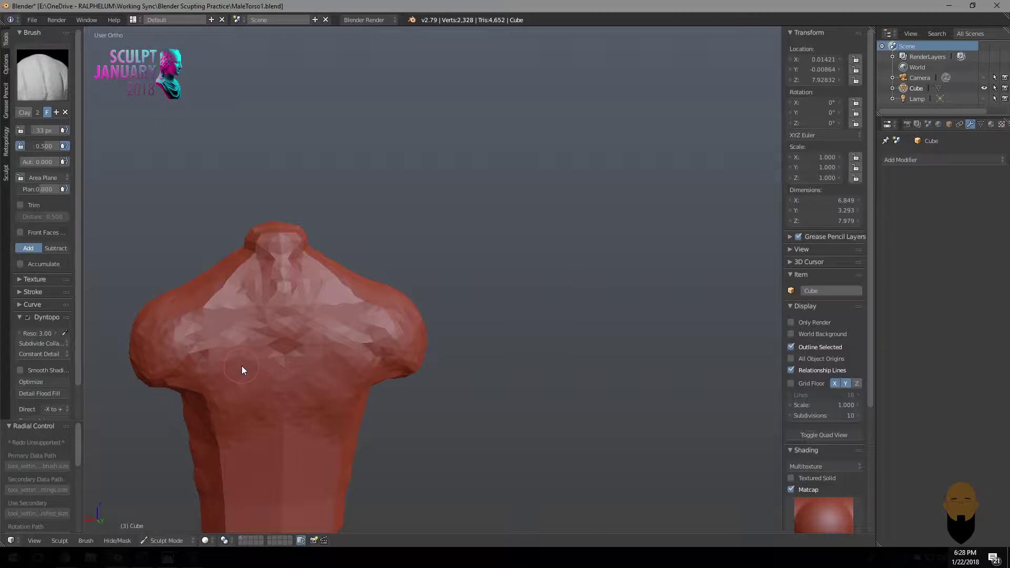
pyautogui.moveTo(247, 360); pyautogui.dragTo(328, 277, button='middle')
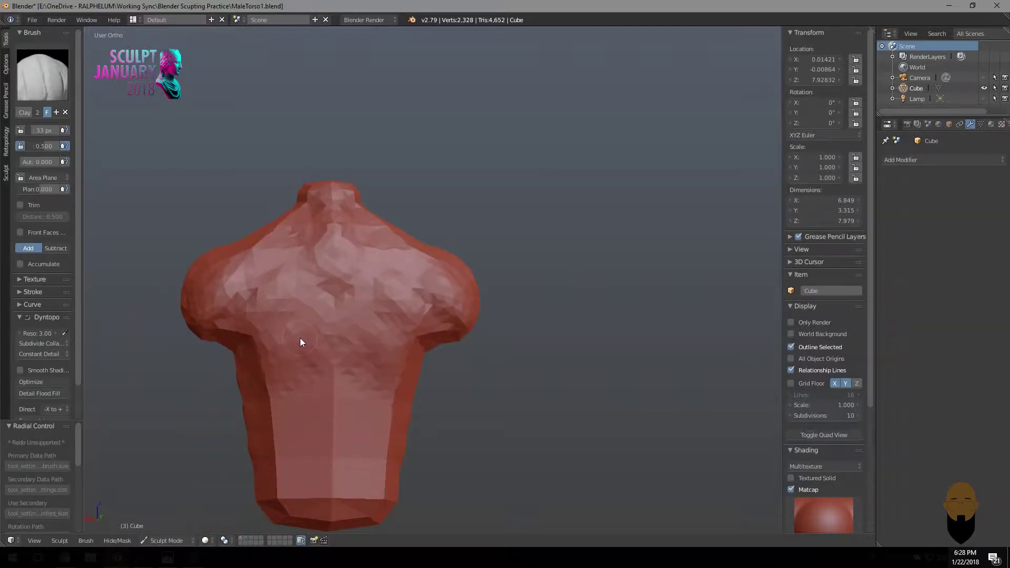
pyautogui.moveTo(302, 328); pyautogui.dragTo(294, 318, button='middle')
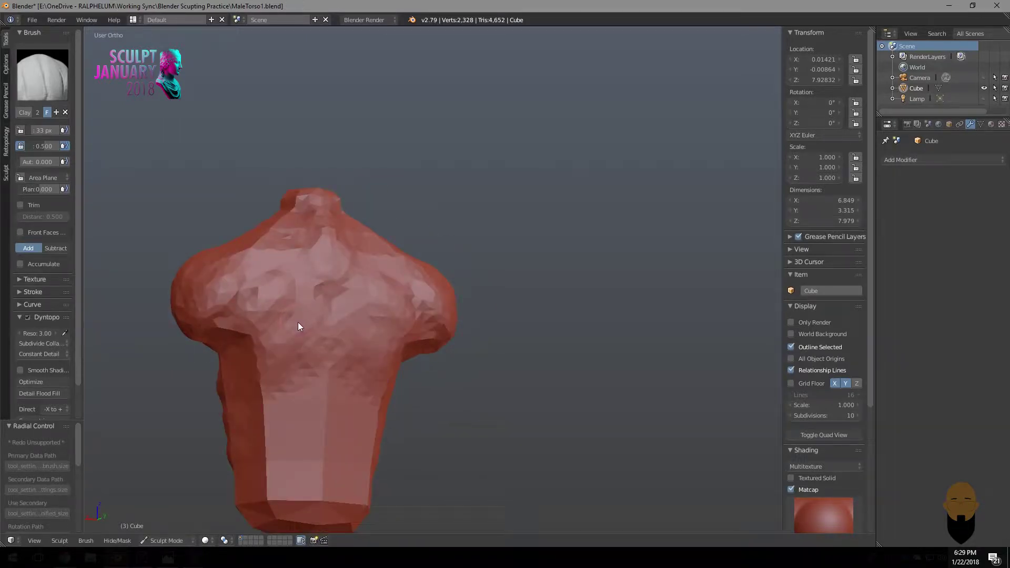
pyautogui.moveTo(298, 326)
pyautogui.mouseDown(button='middle')
pyautogui.moveTo(297, 306)
pyautogui.moveTo(285, 299)
pyautogui.mouseUp(button='middle')
pyautogui.moveTo(284, 299); pyautogui.dragTo(318, 322)
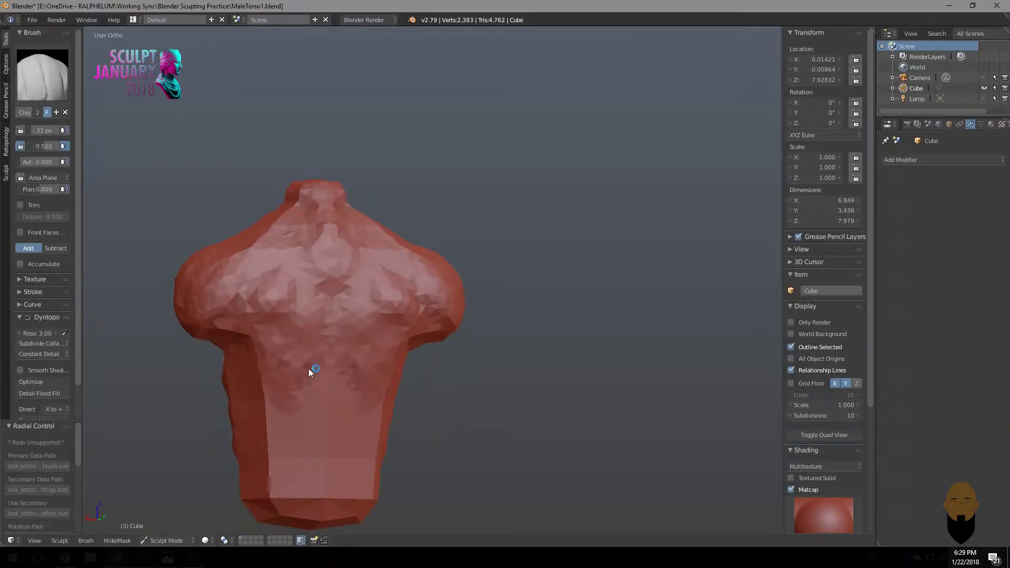
# Add clay to the torso's sides and sculpt the flat lower abdomen.
pyautogui.moveTo(309, 369); pyautogui.dragTo(320, 316, button='middle')
pyautogui.moveTo(289, 376); pyautogui.dragTo(290, 368, button='middle')
pyautogui.moveTo(290, 368); pyautogui.dragTo(290, 321)
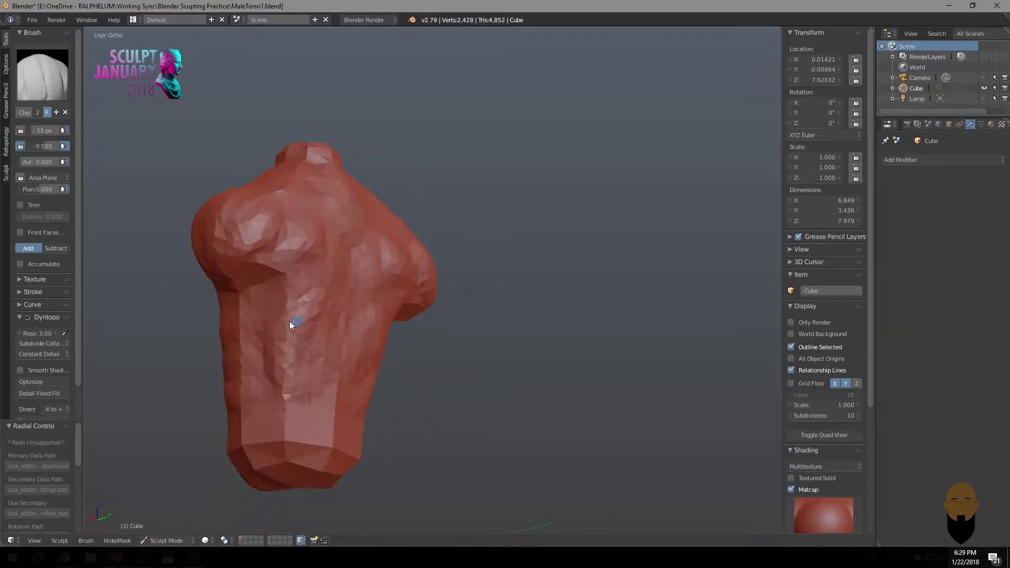
pyautogui.moveTo(340, 351)
pyautogui.mouseDown(button='middle')
pyautogui.moveTo(368, 323)
pyautogui.moveTo(354, 323)
pyautogui.mouseUp(button='middle')
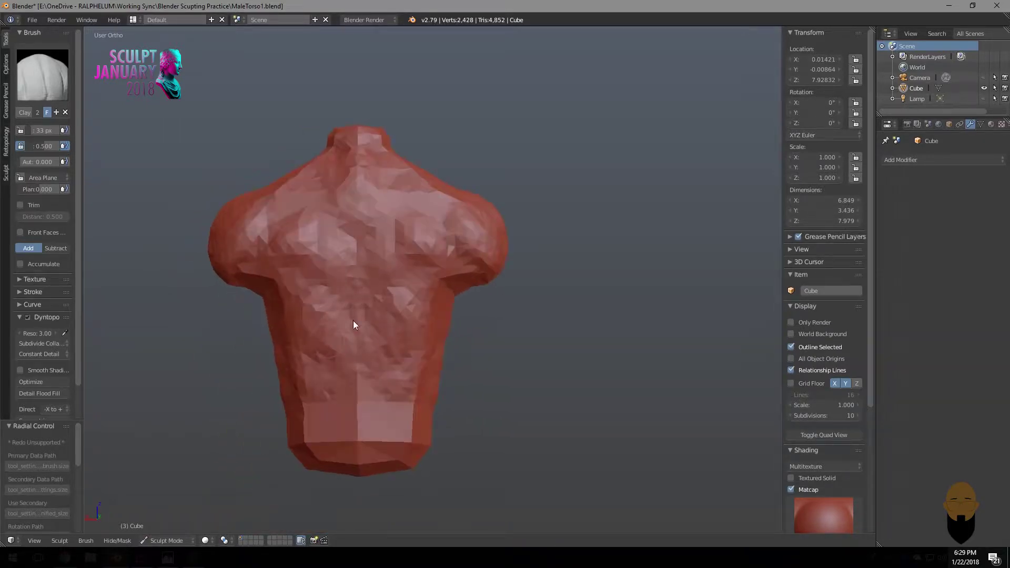
pyautogui.moveTo(354, 322); pyautogui.dragTo(326, 334)
pyautogui.moveTo(366, 388); pyautogui.dragTo(344, 422, button='middle')
pyautogui.moveTo(344, 422); pyautogui.dragTo(320, 418)
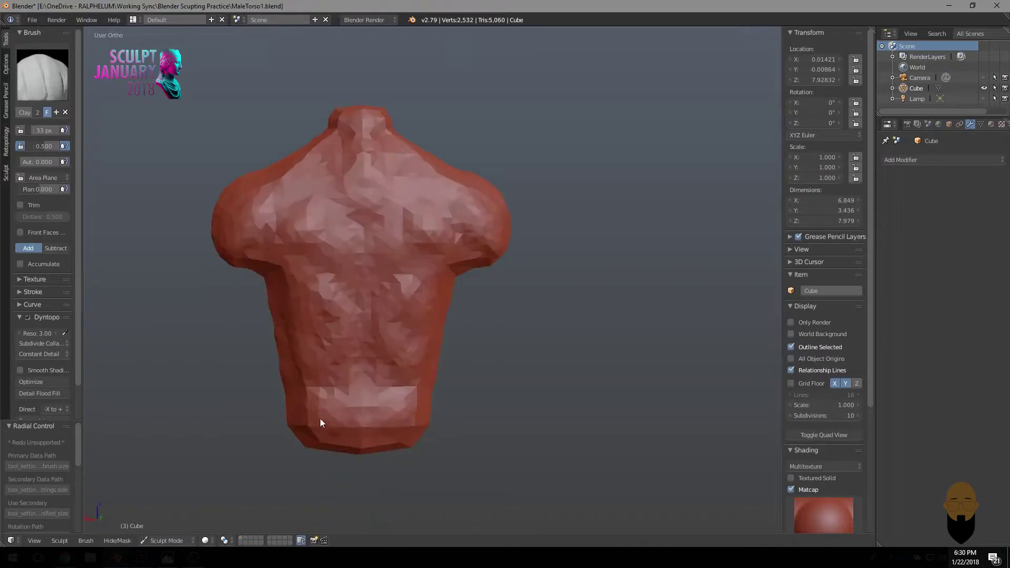
pyautogui.moveTo(320, 418)
pyautogui.mouseDown(button='middle')
pyautogui.moveTo(432, 419)
pyautogui.moveTo(307, 394)
pyautogui.moveTo(361, 406)
pyautogui.mouseUp(button='middle')
# Add clay to the front of the torso.
pyautogui.moveTo(361, 407); pyautogui.dragTo(368, 339)
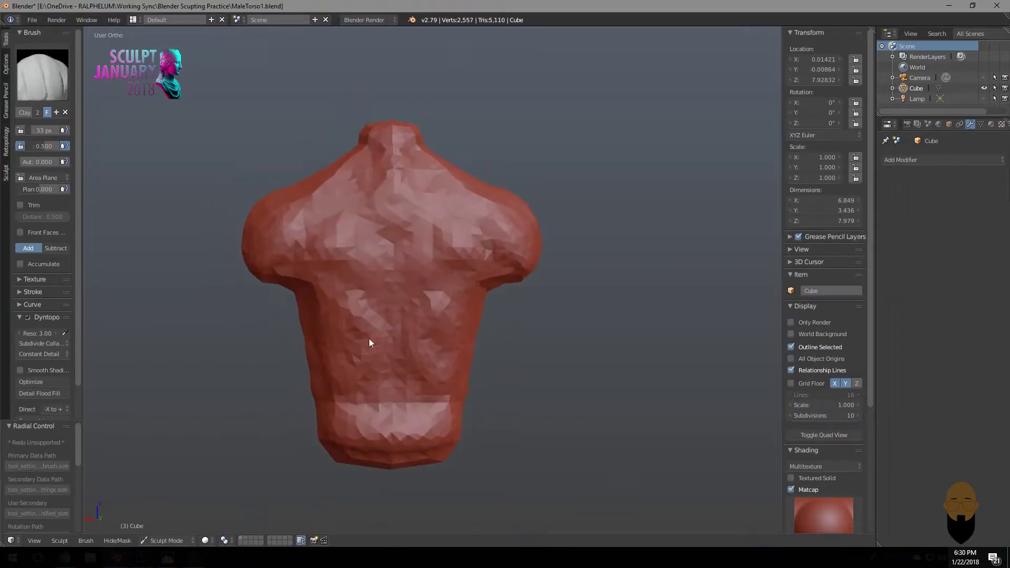
pyautogui.moveTo(368, 338)
pyautogui.mouseDown(button='middle')
pyautogui.moveTo(345, 345)
pyautogui.moveTo(373, 323)
pyautogui.moveTo(391, 340)
pyautogui.moveTo(337, 280)
pyautogui.moveTo(359, 292)
pyautogui.mouseUp(button='middle')
pyautogui.moveTo(360, 241); pyautogui.dragTo(369, 297, button='middle')
pyautogui.moveTo(369, 297); pyautogui.dragTo(334, 291)
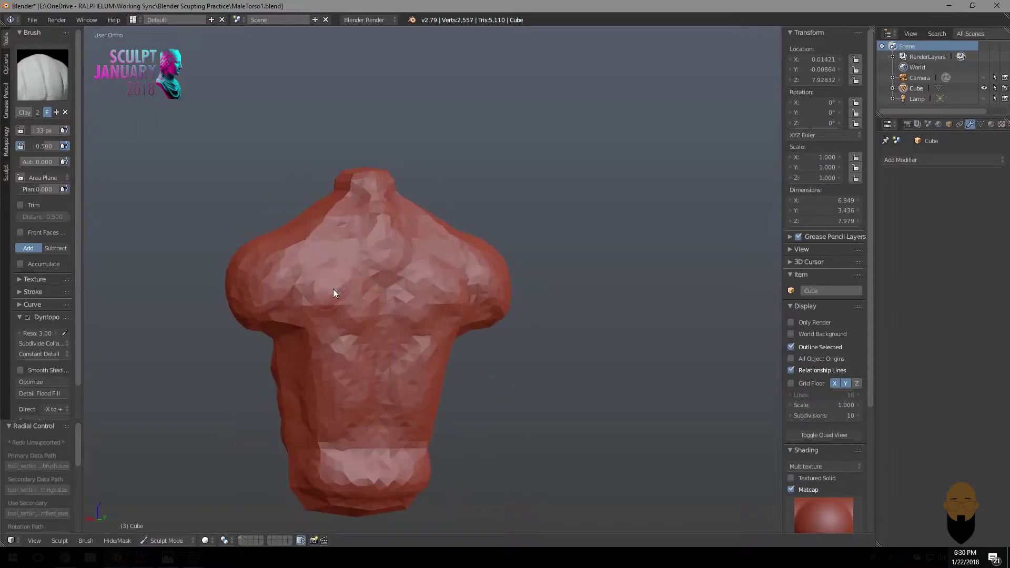
pyautogui.moveTo(333, 291)
pyautogui.mouseDown(button='middle')
pyautogui.moveTo(219, 267)
pyautogui.moveTo(282, 280)
pyautogui.moveTo(234, 300)
pyautogui.mouseUp(button='middle')
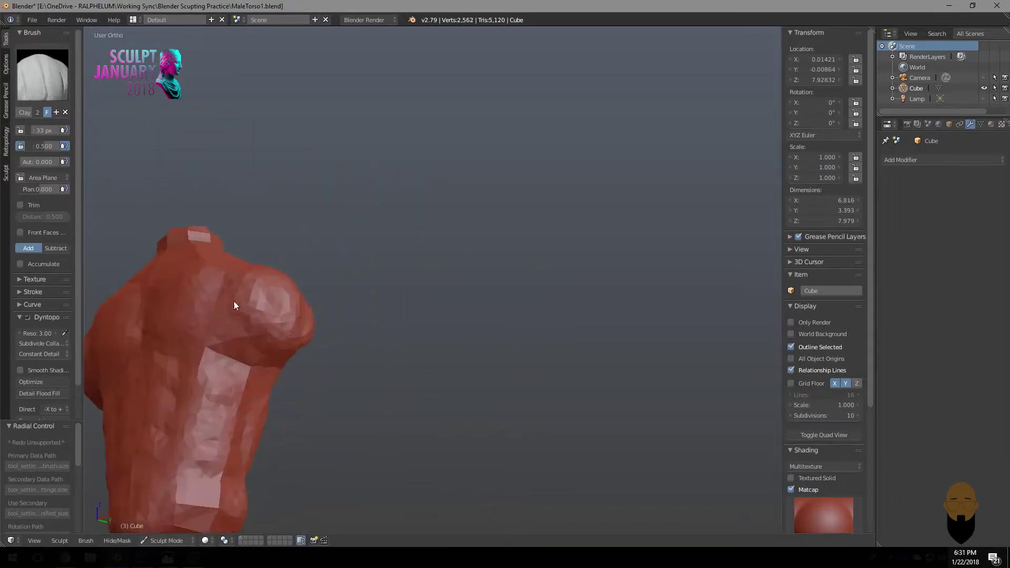
# Add clay to the torso's sides and back, then enlarge the brush.
pyautogui.moveTo(233, 301); pyautogui.dragTo(302, 253)
pyautogui.moveTo(303, 253)
pyautogui.mouseDown(button='middle')
pyautogui.moveTo(312, 272)
pyautogui.moveTo(405, 273)
pyautogui.moveTo(381, 257)
pyautogui.moveTo(361, 301)
pyautogui.mouseUp(button='middle')
pyautogui.moveTo(360, 301); pyautogui.dragTo(368, 294)
pyautogui.moveTo(369, 294)
pyautogui.mouseDown(button='middle')
pyautogui.moveTo(390, 271)
pyautogui.moveTo(419, 280)
pyautogui.moveTo(451, 263)
pyautogui.moveTo(416, 268)
pyautogui.mouseUp(button='middle')
pyautogui.moveTo(415, 269); pyautogui.dragTo(405, 272)
pyautogui.moveTo(406, 271)
pyautogui.mouseDown(button='middle')
pyautogui.moveTo(411, 292)
pyautogui.moveTo(395, 303)
pyautogui.moveTo(387, 223)
pyautogui.moveTo(399, 244)
pyautogui.moveTo(389, 290)
pyautogui.moveTo(399, 281)
pyautogui.moveTo(409, 304)
pyautogui.moveTo(484, 286)
pyautogui.moveTo(372, 291)
pyautogui.moveTo(424, 284)
pyautogui.moveTo(329, 389)
pyautogui.moveTo(360, 340)
pyautogui.moveTo(461, 379)
pyautogui.moveTo(473, 344)
pyautogui.moveTo(412, 325)
pyautogui.moveTo(372, 365)
pyautogui.moveTo(395, 348)
pyautogui.moveTo(407, 255)
pyautogui.moveTo(436, 190)
pyautogui.moveTo(379, 184)
pyautogui.moveTo(310, 198)
pyautogui.moveTo(305, 207)
pyautogui.moveTo(364, 250)
pyautogui.mouseUp(button='middle')
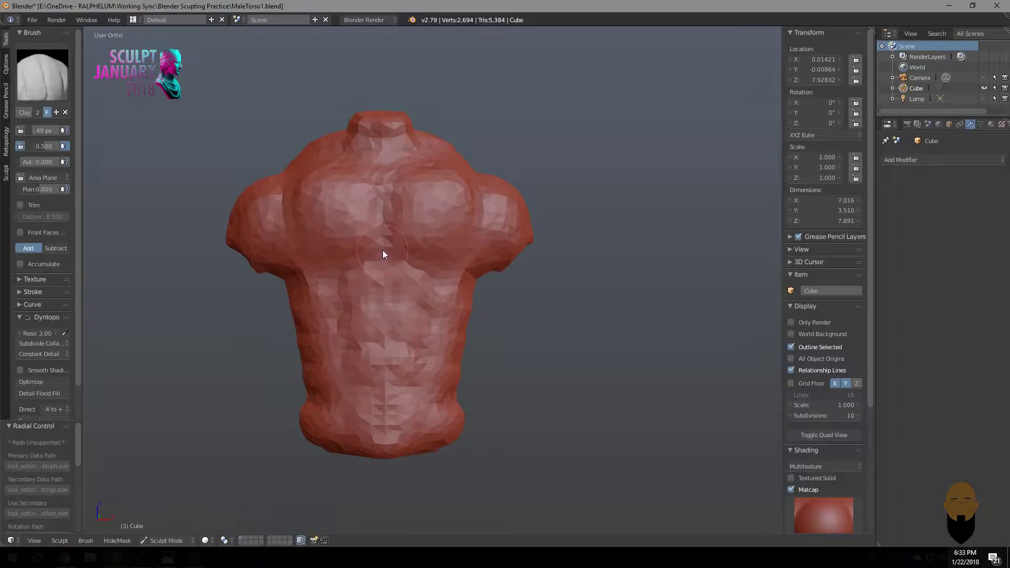
# Shrink the Clay brush, stroke across the abdomen, and raise detail resolution to 6.00.
pyautogui.moveTo(382, 254)
pyautogui.mouseDown(button='middle')
pyautogui.moveTo(407, 262)
pyautogui.moveTo(406, 247)
pyautogui.moveTo(371, 251)
pyautogui.moveTo(482, 284)
pyautogui.moveTo(413, 248)
pyautogui.moveTo(357, 271)
pyautogui.moveTo(395, 243)
pyautogui.moveTo(367, 201)
pyautogui.moveTo(385, 219)
pyautogui.moveTo(344, 254)
pyautogui.moveTo(365, 261)
pyautogui.moveTo(404, 232)
pyautogui.moveTo(402, 219)
pyautogui.moveTo(430, 228)
pyautogui.moveTo(280, 319)
pyautogui.moveTo(349, 136)
pyautogui.moveTo(317, 198)
pyautogui.moveTo(352, 235)
pyautogui.moveTo(331, 243)
pyautogui.moveTo(394, 246)
pyautogui.moveTo(340, 209)
pyautogui.moveTo(328, 246)
pyautogui.moveTo(307, 221)
pyautogui.moveTo(382, 236)
pyautogui.moveTo(261, 274)
pyautogui.moveTo(256, 334)
pyautogui.moveTo(295, 273)
pyautogui.moveTo(372, 281)
pyautogui.moveTo(396, 251)
pyautogui.moveTo(289, 311)
pyautogui.moveTo(431, 238)
pyautogui.moveTo(333, 189)
pyautogui.moveTo(388, 238)
pyautogui.mouseUp(button='middle')
pyautogui.press('f')
pyautogui.click(383, 260)
pyautogui.moveTo(395, 174)
pyautogui.mouseDown(button='middle')
pyautogui.moveTo(360, 241)
pyautogui.moveTo(528, 253)
pyautogui.mouseUp(button='middle')
pyautogui.scroll(-2, 532, 258)
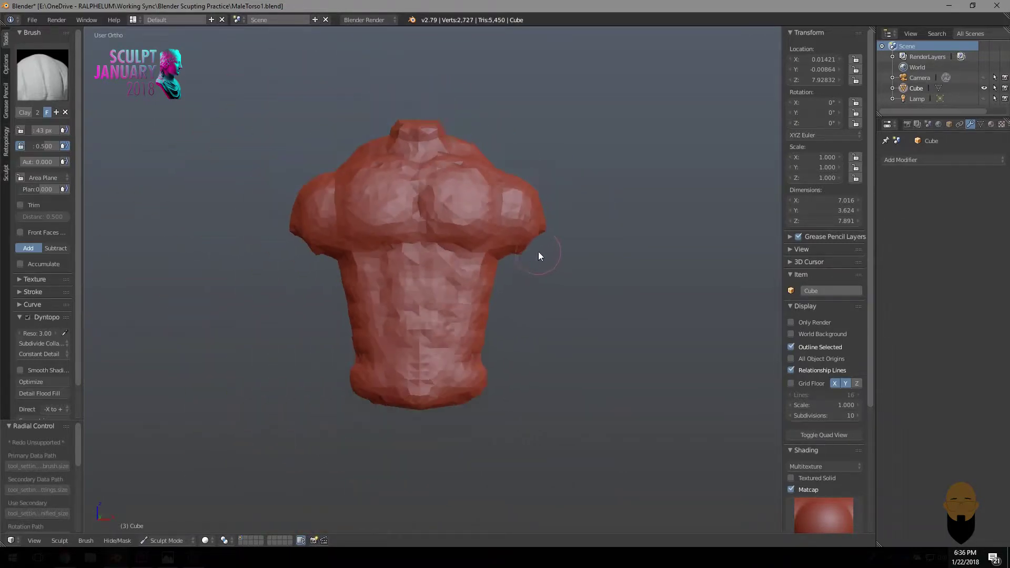
pyautogui.scroll(1, 445, 334)
pyautogui.moveTo(456, 318); pyautogui.dragTo(397, 319)
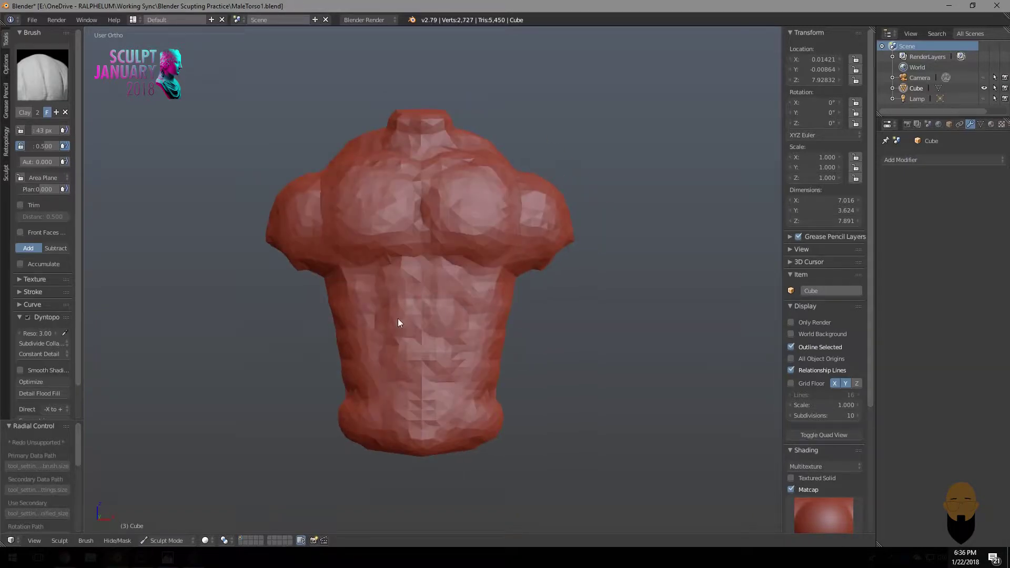
pyautogui.moveTo(407, 434)
pyautogui.mouseDown(button='middle')
pyautogui.moveTo(378, 392)
pyautogui.moveTo(391, 352)
pyautogui.moveTo(393, 374)
pyautogui.moveTo(403, 272)
pyautogui.mouseUp(button='middle')
pyautogui.moveTo(210, 311)
pyautogui.mouseDown(button='middle')
pyautogui.moveTo(374, 212)
pyautogui.moveTo(367, 240)
pyautogui.moveTo(288, 266)
pyautogui.moveTo(387, 319)
pyautogui.moveTo(361, 310)
pyautogui.moveTo(333, 331)
pyautogui.moveTo(331, 276)
pyautogui.moveTo(300, 316)
pyautogui.moveTo(338, 322)
pyautogui.moveTo(327, 302)
pyautogui.moveTo(366, 306)
pyautogui.moveTo(368, 277)
pyautogui.moveTo(490, 228)
pyautogui.moveTo(388, 223)
pyautogui.moveTo(399, 209)
pyautogui.mouseUp(button='middle')
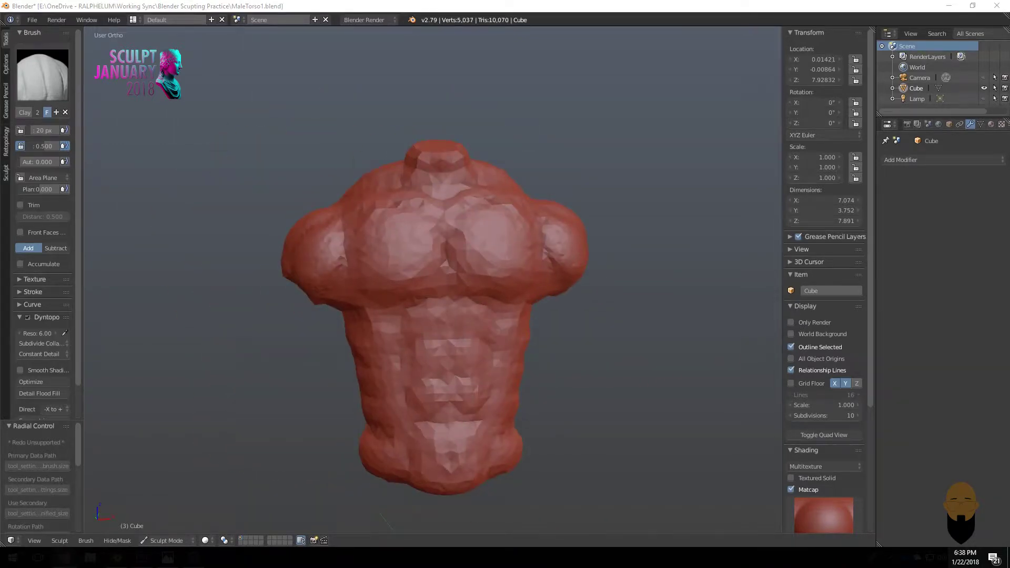
# Smooth the centre of the chest and set the Clay brush to 23 px.
pyautogui.moveTo(609, 309)
pyautogui.mouseDown(button='middle')
pyautogui.moveTo(448, 296)
pyautogui.moveTo(427, 278)
pyautogui.moveTo(417, 295)
pyautogui.moveTo(330, 281)
pyautogui.moveTo(312, 324)
pyautogui.moveTo(373, 286)
pyautogui.moveTo(265, 307)
pyautogui.moveTo(334, 287)
pyautogui.moveTo(468, 284)
pyautogui.moveTo(333, 273)
pyautogui.mouseUp(button='middle')
pyautogui.scroll(2, 417, 295)
pyautogui.press('s')
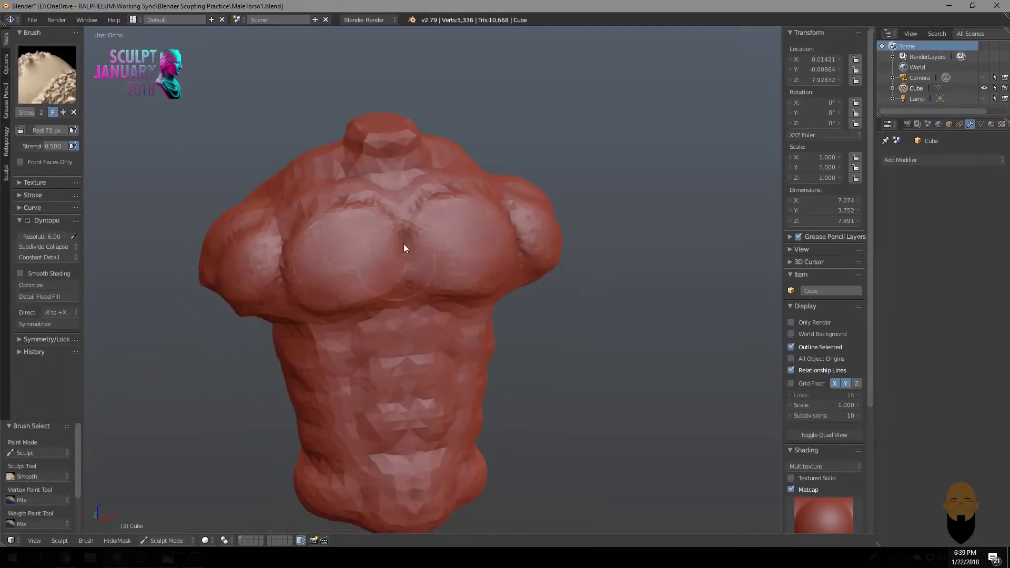
pyautogui.moveTo(405, 242)
pyautogui.mouseDown(button='middle')
pyautogui.moveTo(306, 310)
pyautogui.moveTo(420, 261)
pyautogui.mouseUp(button='middle')
pyautogui.press('c')
pyautogui.press('f')
pyautogui.click(363, 275)
pyautogui.moveTo(362, 275)
pyautogui.mouseDown(button='middle')
pyautogui.moveTo(334, 260)
pyautogui.moveTo(297, 265)
pyautogui.moveTo(384, 261)
pyautogui.moveTo(376, 231)
pyautogui.moveTo(351, 248)
pyautogui.moveTo(350, 263)
pyautogui.moveTo(279, 234)
pyautogui.moveTo(291, 260)
pyautogui.mouseUp(button='middle')
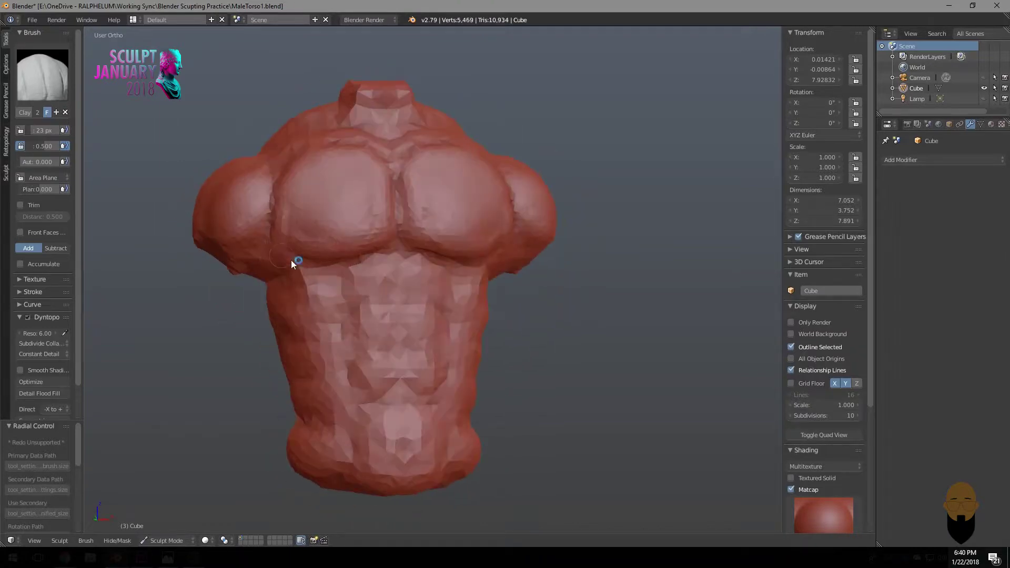
# Add clay along the lower chest edge and resize the Clay brush to 28 px.
pyautogui.moveTo(290, 262); pyautogui.dragTo(302, 237)
pyautogui.moveTo(301, 238)
pyautogui.mouseDown(button='middle')
pyautogui.moveTo(284, 250)
pyautogui.moveTo(310, 231)
pyautogui.moveTo(360, 213)
pyautogui.moveTo(370, 220)
pyautogui.moveTo(329, 252)
pyautogui.moveTo(331, 273)
pyautogui.moveTo(280, 271)
pyautogui.moveTo(355, 274)
pyautogui.moveTo(388, 262)
pyautogui.moveTo(350, 289)
pyautogui.mouseUp(button='middle')
pyautogui.press('s')
pyautogui.press('c')
pyautogui.press('f')
pyautogui.click(287, 270)
# Build clay bumps for the upper ab muscles, then smooth them over.
pyautogui.moveTo(349, 289)
pyautogui.mouseDown()
pyautogui.moveTo(338, 276)
pyautogui.moveTo(374, 270)
pyautogui.moveTo(358, 283)
pyautogui.moveTo(367, 314)
pyautogui.mouseUp()
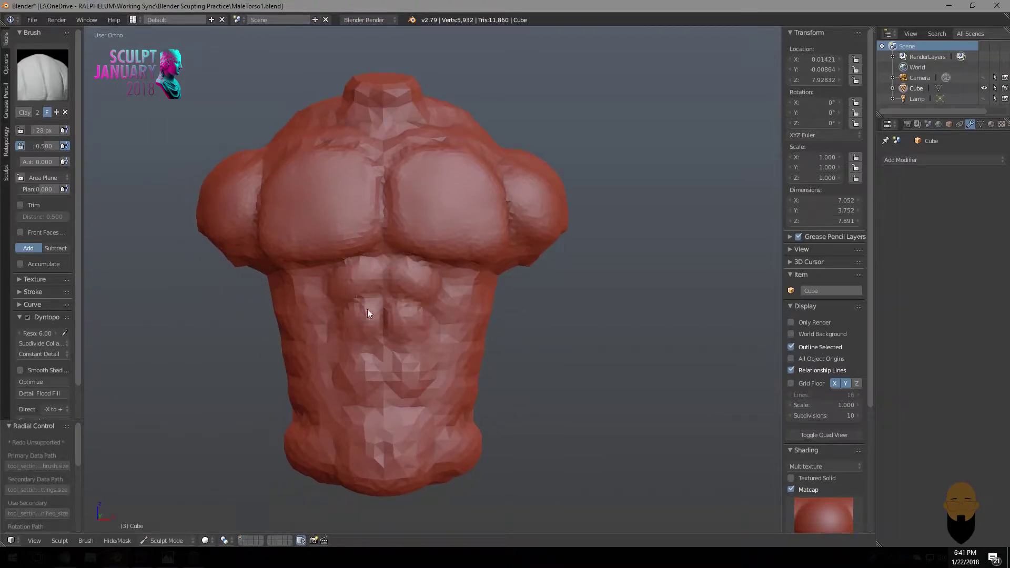
pyautogui.moveTo(367, 314)
pyautogui.mouseDown(button='middle')
pyautogui.moveTo(372, 280)
pyautogui.moveTo(348, 304)
pyautogui.mouseUp(button='middle')
pyautogui.moveTo(348, 303); pyautogui.dragTo(347, 341)
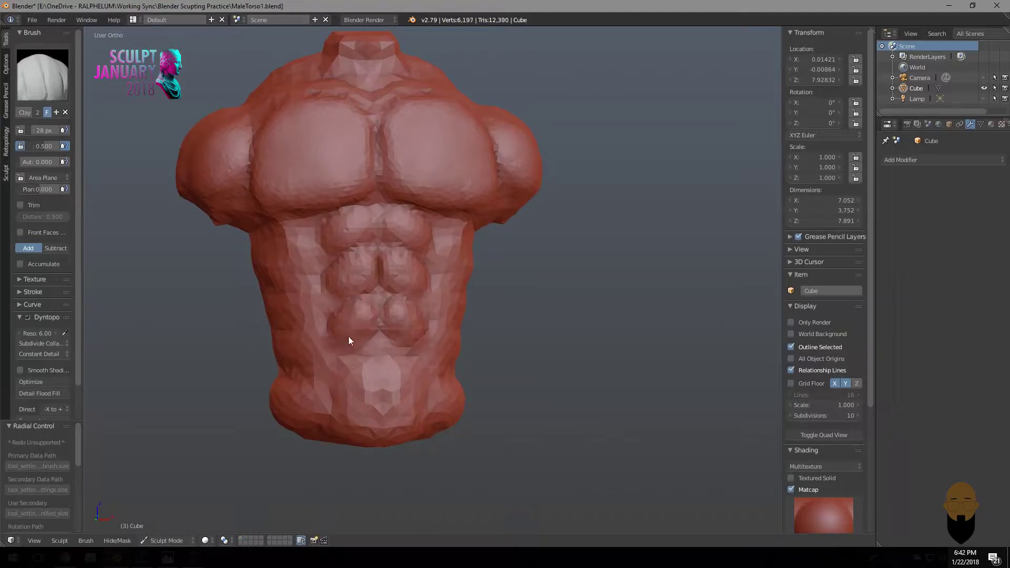
pyautogui.moveTo(348, 340); pyautogui.dragTo(375, 265, button='middle')
pyautogui.hotkey('shift', 's')
pyautogui.moveTo(461, 256)
pyautogui.mouseDown(button='middle')
pyautogui.moveTo(394, 257)
pyautogui.moveTo(402, 306)
pyautogui.mouseUp(button='middle')
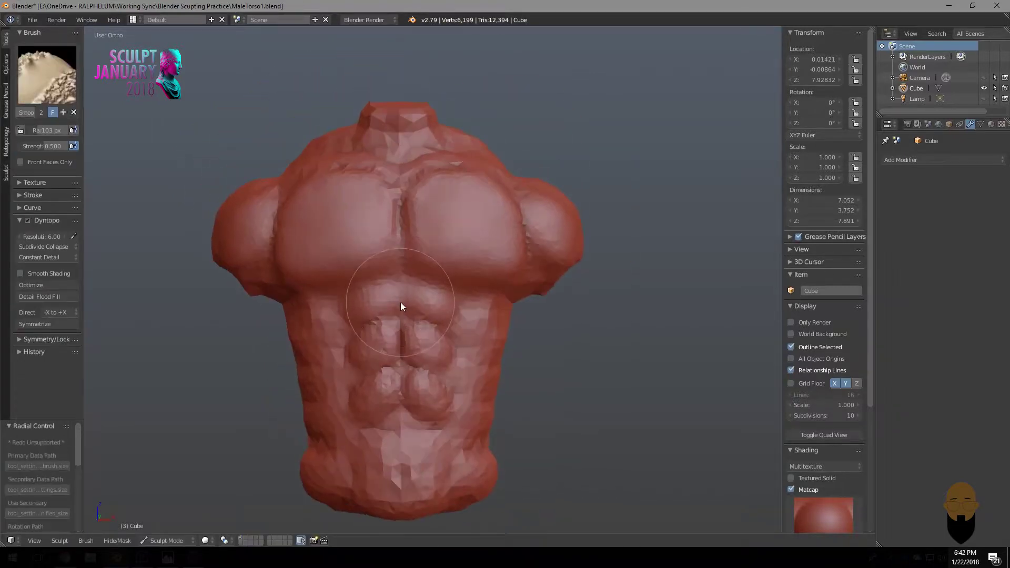
pyautogui.moveTo(401, 306); pyautogui.dragTo(384, 285)
pyautogui.press('c')
# Set the Clay brush to 41 px and sculpt the abdomen sides and abs.
pyautogui.moveTo(383, 284)
pyautogui.mouseDown(button='middle')
pyautogui.moveTo(399, 295)
pyautogui.moveTo(380, 255)
pyautogui.moveTo(359, 315)
pyautogui.mouseUp(button='middle')
pyautogui.press('f')
pyautogui.click(319, 300)
pyautogui.moveTo(320, 299)
pyautogui.mouseDown()
pyautogui.moveTo(332, 293)
pyautogui.moveTo(283, 402)
pyautogui.mouseUp()
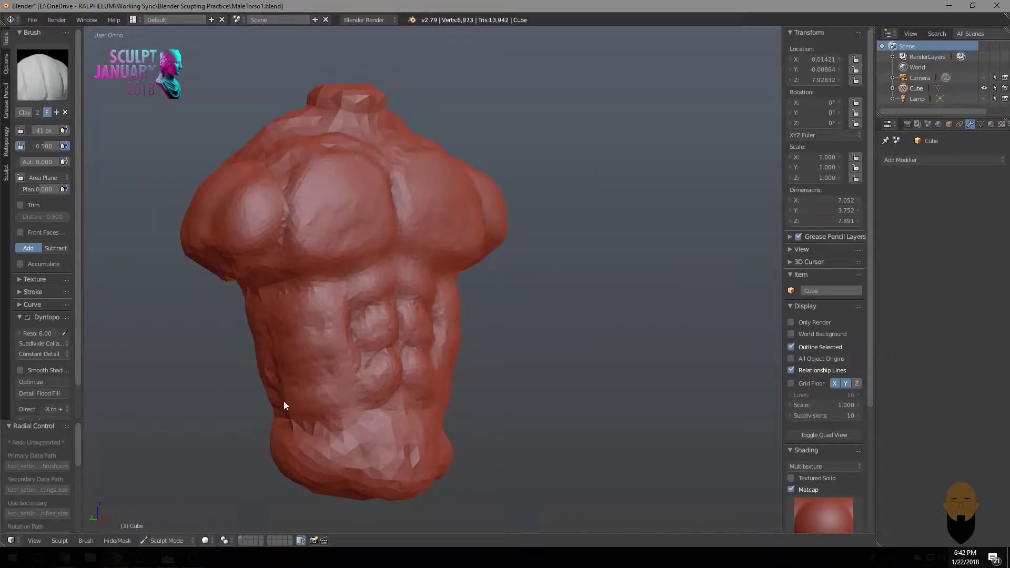
pyautogui.moveTo(257, 302); pyautogui.dragTo(313, 340, button='middle')
pyautogui.moveTo(337, 392); pyautogui.dragTo(421, 277)
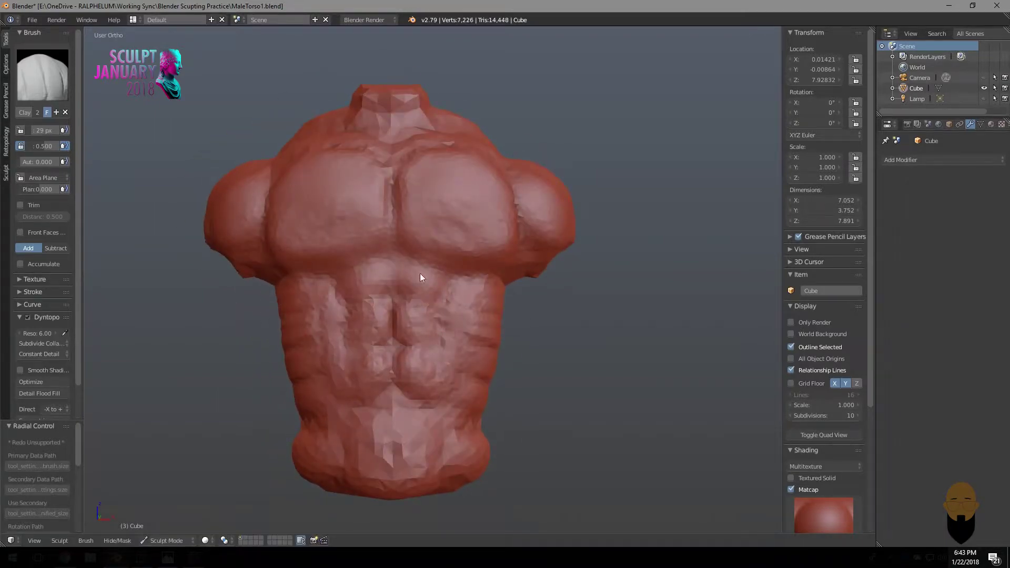
pyautogui.moveTo(419, 276)
pyautogui.mouseDown(button='middle')
pyautogui.moveTo(256, 279)
pyautogui.moveTo(250, 295)
pyautogui.moveTo(301, 314)
pyautogui.moveTo(258, 318)
pyautogui.mouseUp(button='middle')
# Smooth the facets on the abdomen.
pyautogui.press('s')
pyautogui.moveTo(258, 314)
pyautogui.mouseDown()
pyautogui.moveTo(303, 326)
pyautogui.moveTo(312, 460)
pyautogui.mouseUp()
pyautogui.moveTo(311, 460)
pyautogui.mouseDown(button='middle')
pyautogui.moveTo(310, 217)
pyautogui.moveTo(361, 379)
pyautogui.moveTo(350, 286)
pyautogui.moveTo(364, 235)
pyautogui.moveTo(370, 243)
pyautogui.mouseUp(button='middle')
pyautogui.press('c')
pyautogui.press('f')
# Sculpt a small navel on the lower abdomen.
pyautogui.moveTo(379, 362); pyautogui.dragTo(386, 367)
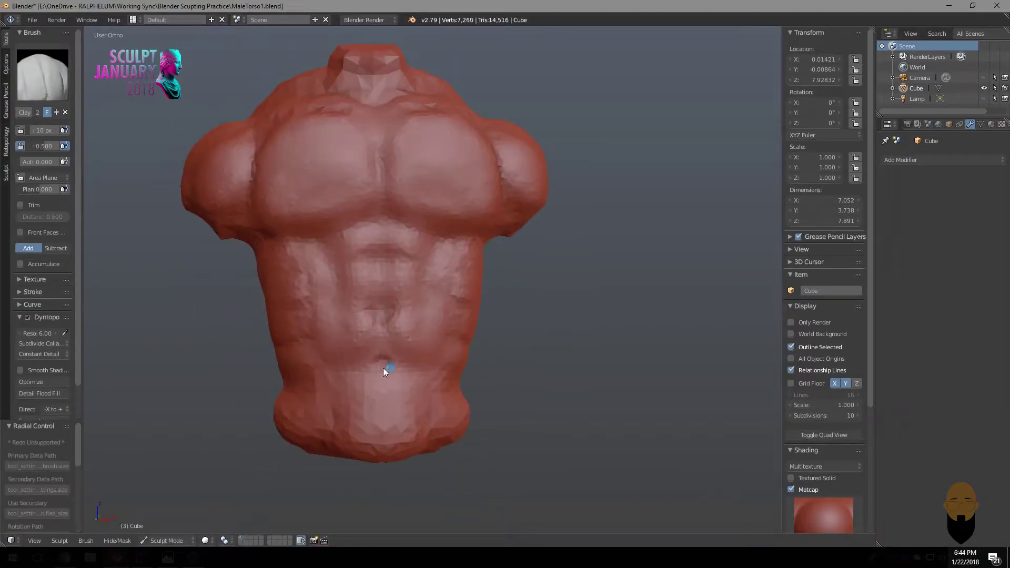
pyautogui.moveTo(386, 367)
pyautogui.mouseDown(button='middle')
pyautogui.moveTo(416, 300)
pyautogui.moveTo(474, 229)
pyautogui.moveTo(509, 253)
pyautogui.moveTo(331, 254)
pyautogui.moveTo(326, 293)
pyautogui.moveTo(382, 260)
pyautogui.moveTo(222, 328)
pyautogui.moveTo(309, 310)
pyautogui.moveTo(221, 229)
pyautogui.moveTo(438, 233)
pyautogui.moveTo(319, 285)
pyautogui.moveTo(335, 240)
pyautogui.moveTo(336, 252)
pyautogui.moveTo(440, 230)
pyautogui.moveTo(119, 211)
pyautogui.mouseUp(button='middle')
pyautogui.hotkey('shift', 's')
pyautogui.press('c')
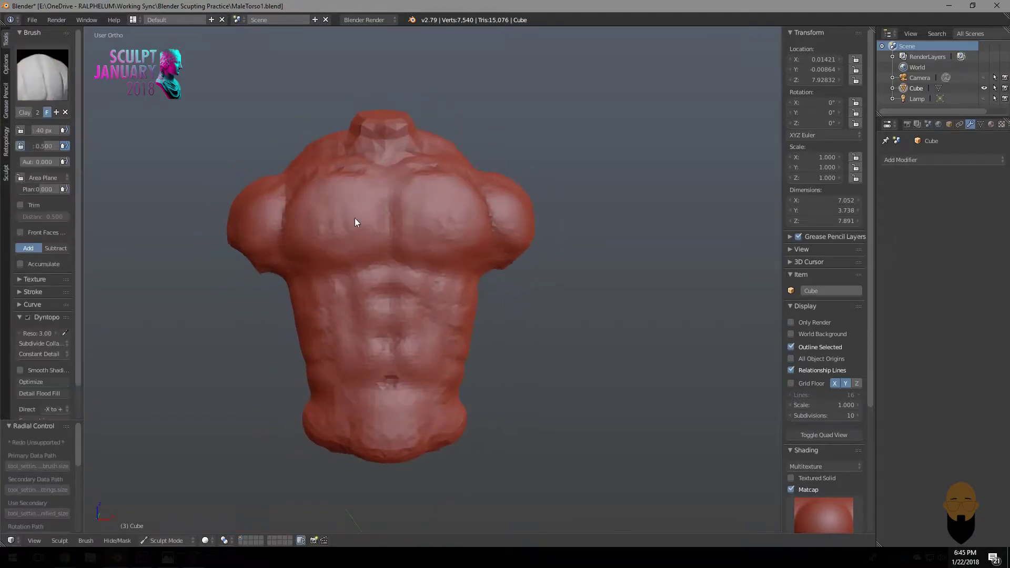
pyautogui.moveTo(354, 218)
pyautogui.mouseDown(button='middle')
pyautogui.moveTo(353, 348)
pyautogui.moveTo(256, 240)
pyautogui.moveTo(365, 253)
pyautogui.moveTo(304, 304)
pyautogui.moveTo(221, 316)
pyautogui.mouseUp(button='middle')
# Set detail resolution to 5.00 and build up the upper back muscles with clay.
pyautogui.moveTo(47, 337); pyautogui.dragTo(80, 340)
pyautogui.moveTo(263, 237)
pyautogui.mouseDown(button='middle')
pyautogui.moveTo(344, 216)
pyautogui.moveTo(423, 172)
pyautogui.mouseUp(button='middle')
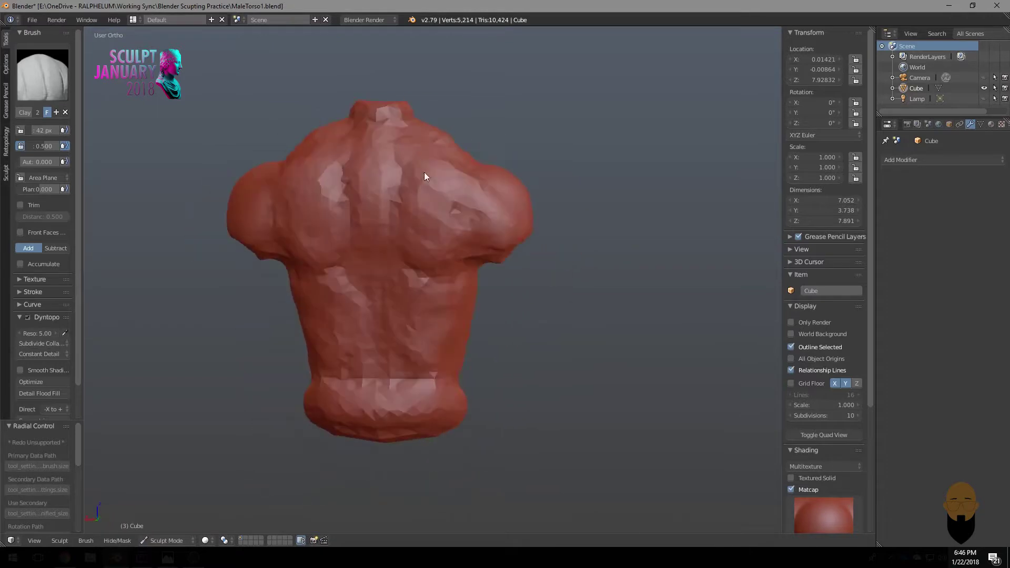
pyautogui.moveTo(464, 196); pyautogui.dragTo(411, 228)
pyautogui.moveTo(410, 228); pyautogui.dragTo(342, 334, button='middle')
pyautogui.moveTo(342, 334); pyautogui.dragTo(297, 325)
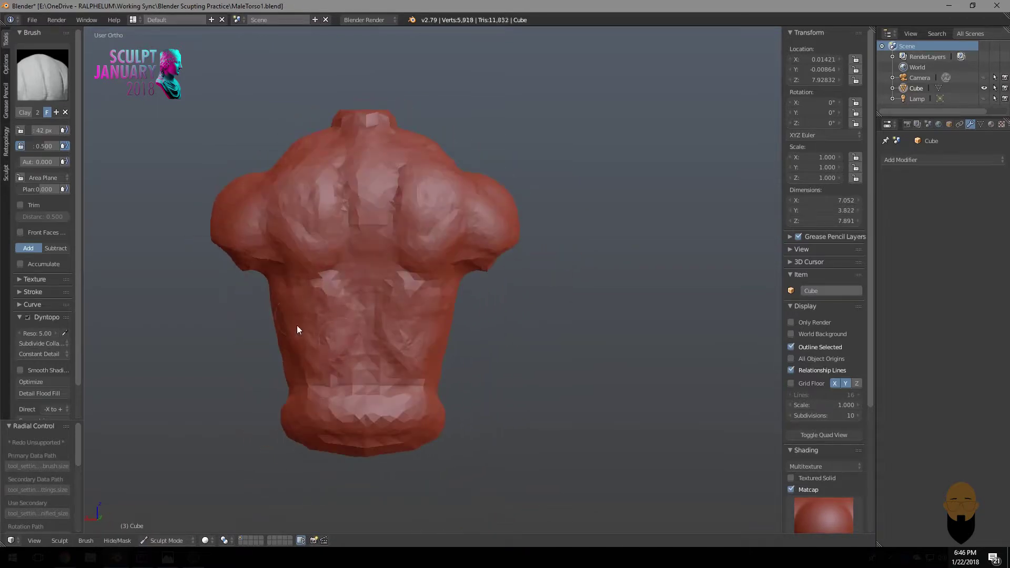
pyautogui.moveTo(297, 325)
pyautogui.mouseDown(button='middle')
pyautogui.moveTo(292, 287)
pyautogui.moveTo(404, 258)
pyautogui.moveTo(345, 259)
pyautogui.moveTo(421, 239)
pyautogui.moveTo(294, 200)
pyautogui.mouseUp(button='middle')
# Set the Clay brush to 24 px and add clay to the back and chest side.
pyautogui.press('f')
pyautogui.click(298, 271)
pyautogui.moveTo(294, 200); pyautogui.dragTo(283, 182)
pyautogui.moveTo(285, 191)
pyautogui.mouseDown(button='middle')
pyautogui.moveTo(273, 188)
pyautogui.moveTo(273, 233)
pyautogui.moveTo(353, 193)
pyautogui.moveTo(373, 212)
pyautogui.mouseUp(button='middle')
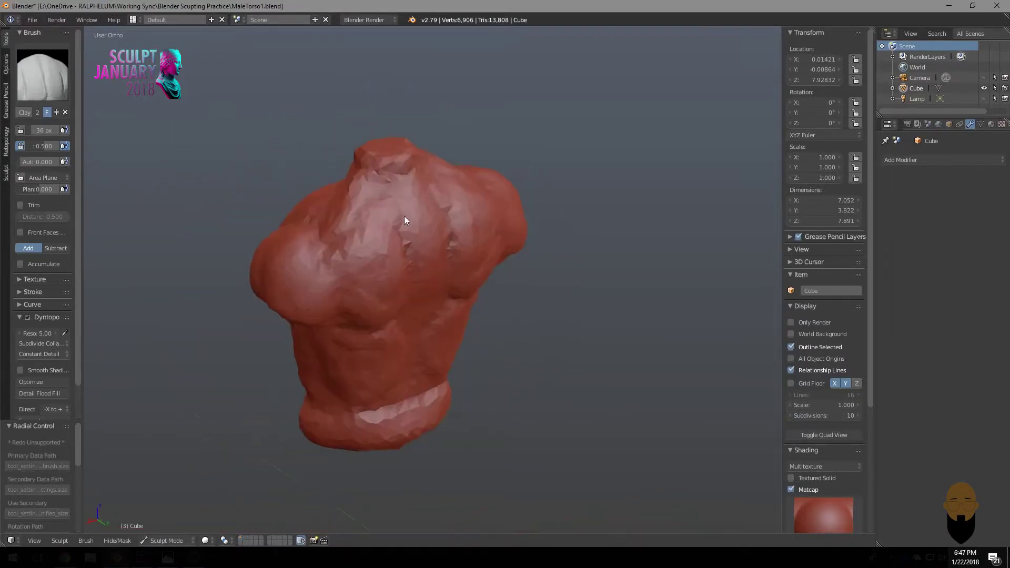
pyautogui.moveTo(328, 280); pyautogui.dragTo(300, 218, button='middle')
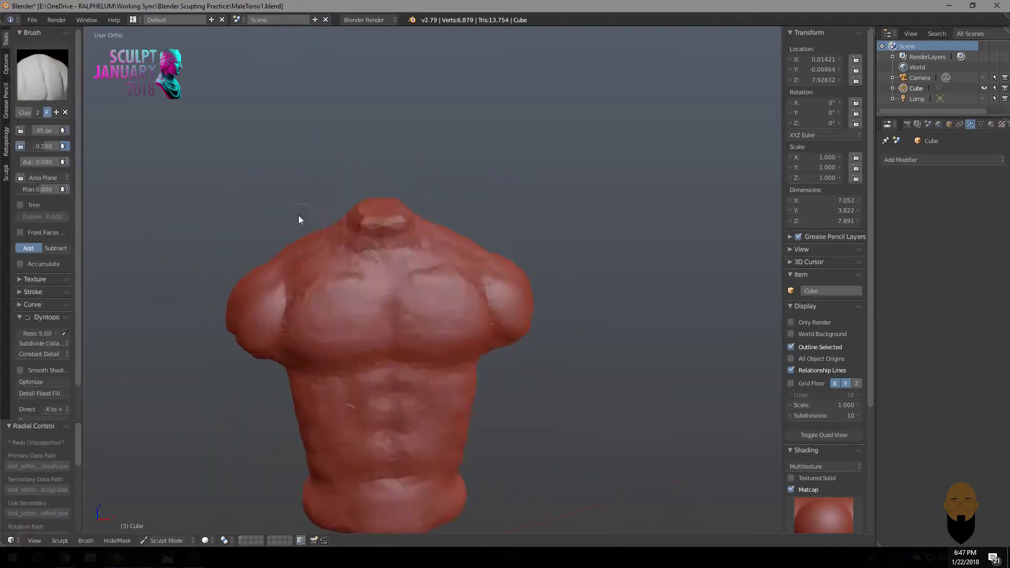
pyautogui.moveTo(413, 261)
pyautogui.mouseDown(button='middle')
pyautogui.moveTo(328, 275)
pyautogui.moveTo(332, 312)
pyautogui.mouseUp(button='middle')
pyautogui.moveTo(342, 275); pyautogui.dragTo(347, 166)
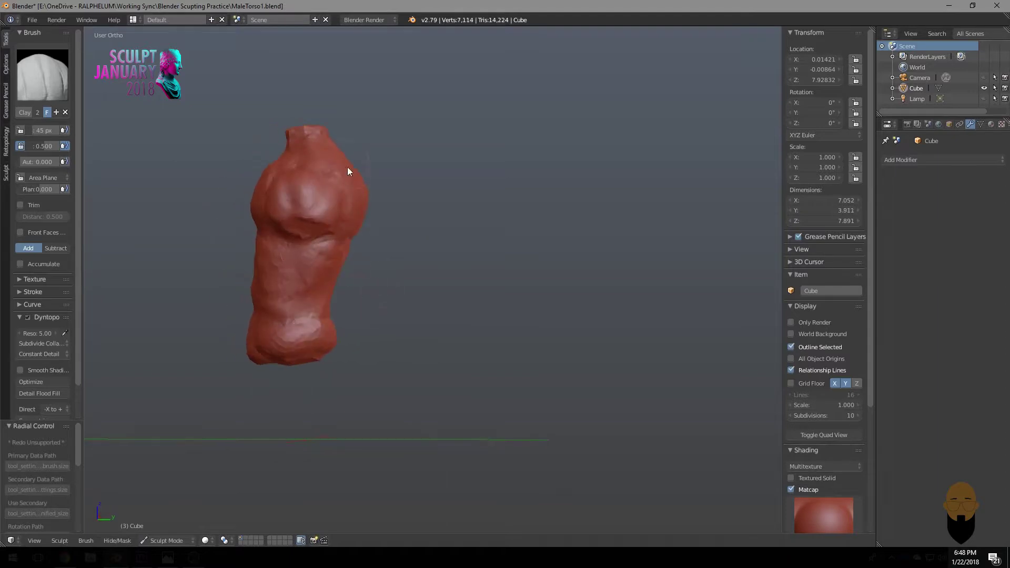
pyautogui.moveTo(347, 166)
pyautogui.mouseDown(button='middle')
pyautogui.moveTo(361, 203)
pyautogui.moveTo(352, 287)
pyautogui.moveTo(367, 247)
pyautogui.moveTo(353, 228)
pyautogui.moveTo(383, 220)
pyautogui.moveTo(334, 262)
pyautogui.moveTo(232, 180)
pyautogui.moveTo(361, 303)
pyautogui.moveTo(465, 270)
pyautogui.moveTo(363, 316)
pyautogui.mouseUp(button='middle')
# Flatten the side of the torso with the Flatten brush.
pyautogui.press('s')
pyautogui.hotkey('shift', 't')
pyautogui.moveTo(363, 316); pyautogui.dragTo(371, 321)
pyautogui.moveTo(372, 315)
pyautogui.mouseDown(button='middle')
pyautogui.moveTo(373, 283)
pyautogui.moveTo(302, 292)
pyautogui.mouseUp(button='middle')
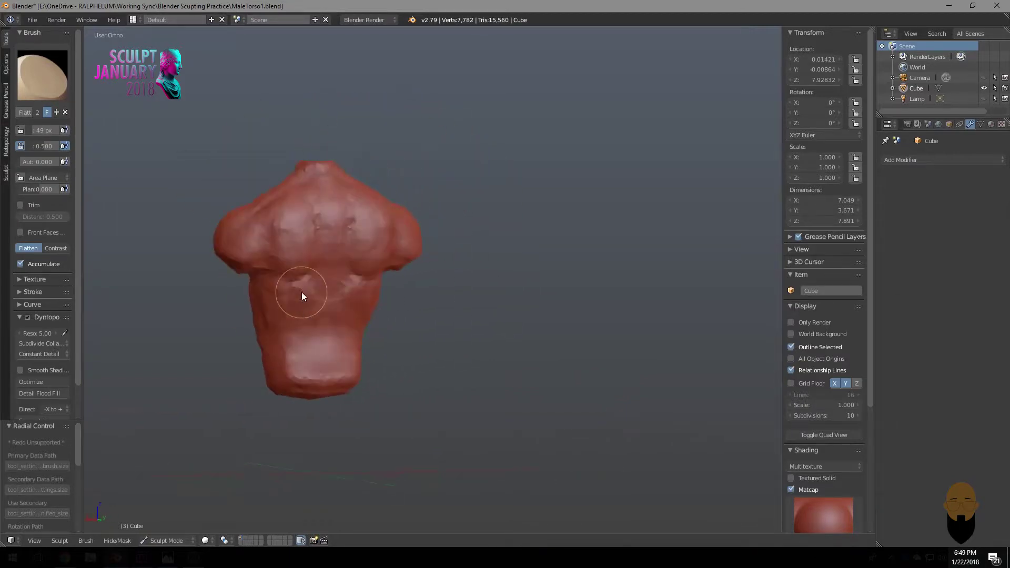
# Switch to the Grab brush at 182 px and reshape the torso from a three-quarter view.
pyautogui.press('g')
pyautogui.press('f')
pyautogui.click(291, 261)
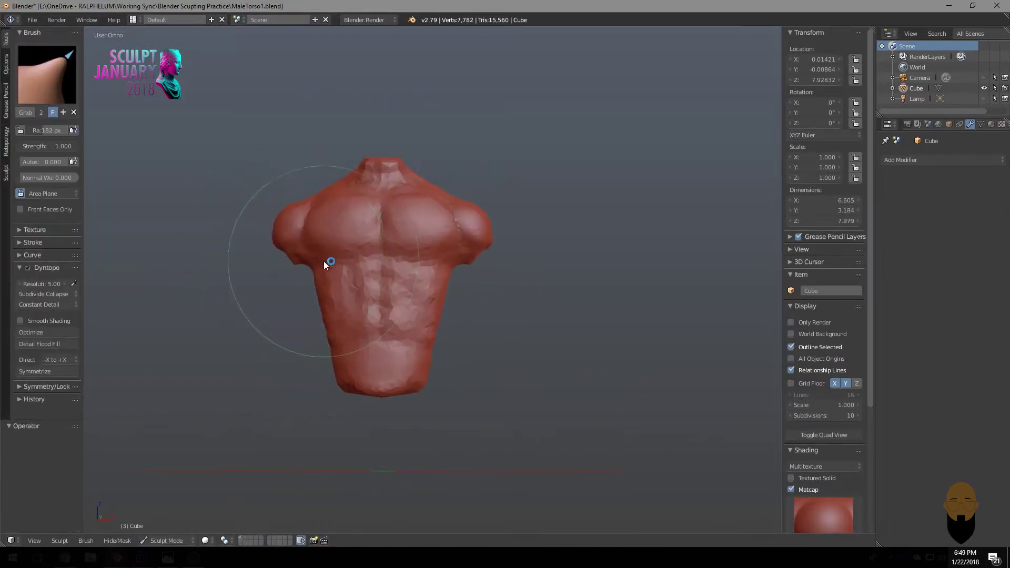
pyautogui.moveTo(322, 265)
pyautogui.mouseDown(button='middle')
pyautogui.moveTo(319, 289)
pyautogui.moveTo(413, 279)
pyautogui.moveTo(472, 247)
pyautogui.moveTo(375, 312)
pyautogui.mouseUp(button='middle')
# Smooth the front muscles with the Smooth brush, sized 22 px then 27 px.
pyautogui.click(47, 74)
pyautogui.click(334, 185)
pyautogui.scroll(2, 376, 209)
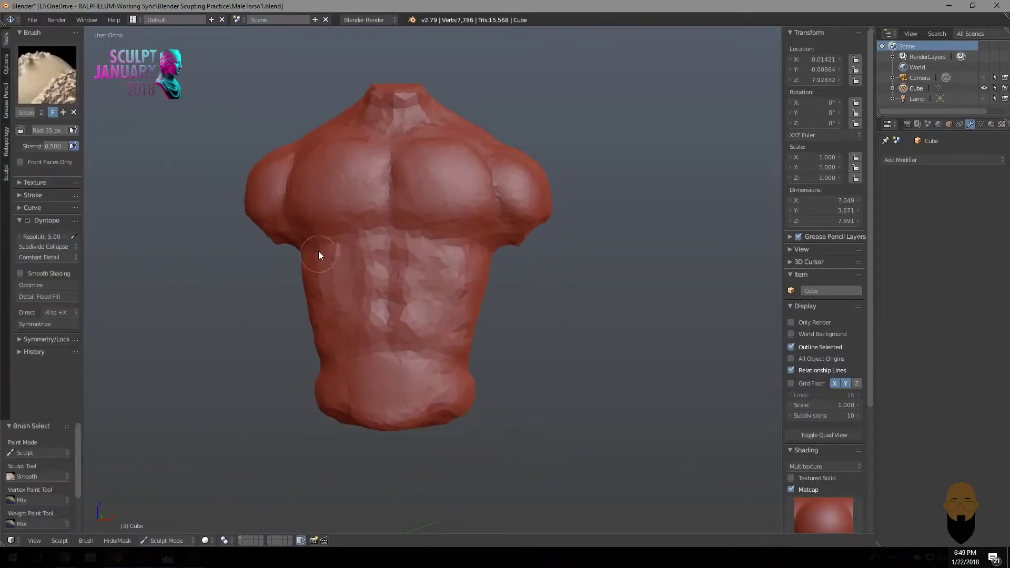
pyautogui.moveTo(318, 250)
pyautogui.mouseDown(button='middle')
pyautogui.moveTo(457, 256)
pyautogui.moveTo(360, 303)
pyautogui.moveTo(348, 321)
pyautogui.moveTo(368, 330)
pyautogui.moveTo(330, 304)
pyautogui.moveTo(314, 270)
pyautogui.moveTo(271, 306)
pyautogui.moveTo(336, 328)
pyautogui.mouseUp(button='middle')
pyautogui.press('f')
pyautogui.click(325, 309)
pyautogui.press('f')
pyautogui.click(301, 284)
# Build up muscle with Clay and Smooth, then set the Crease brush to 27 px.
pyautogui.press('c')
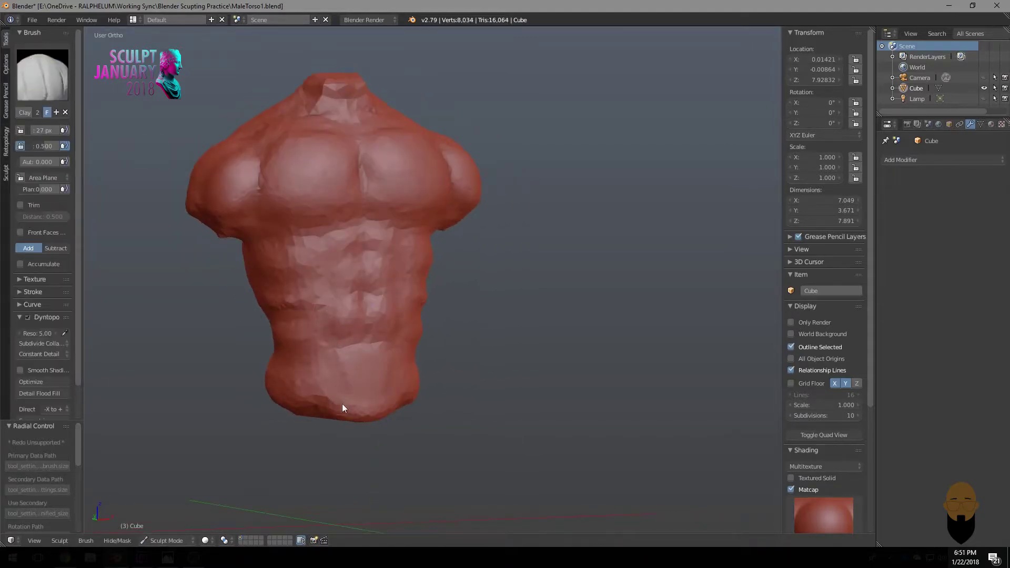
pyautogui.moveTo(341, 404)
pyautogui.mouseDown(button='middle')
pyautogui.moveTo(291, 276)
pyautogui.moveTo(362, 322)
pyautogui.moveTo(333, 249)
pyautogui.moveTo(403, 236)
pyautogui.moveTo(360, 338)
pyautogui.mouseUp(button='middle')
pyautogui.moveTo(343, 387)
pyautogui.mouseDown(button='middle')
pyautogui.moveTo(379, 350)
pyautogui.moveTo(350, 224)
pyautogui.moveTo(329, 253)
pyautogui.moveTo(386, 288)
pyautogui.moveTo(376, 274)
pyautogui.moveTo(324, 262)
pyautogui.moveTo(342, 370)
pyautogui.moveTo(366, 325)
pyautogui.mouseUp(button='middle')
pyautogui.press('s')
pyautogui.hotkey('shift', 'c')
pyautogui.press('f')
pyautogui.click(368, 265)
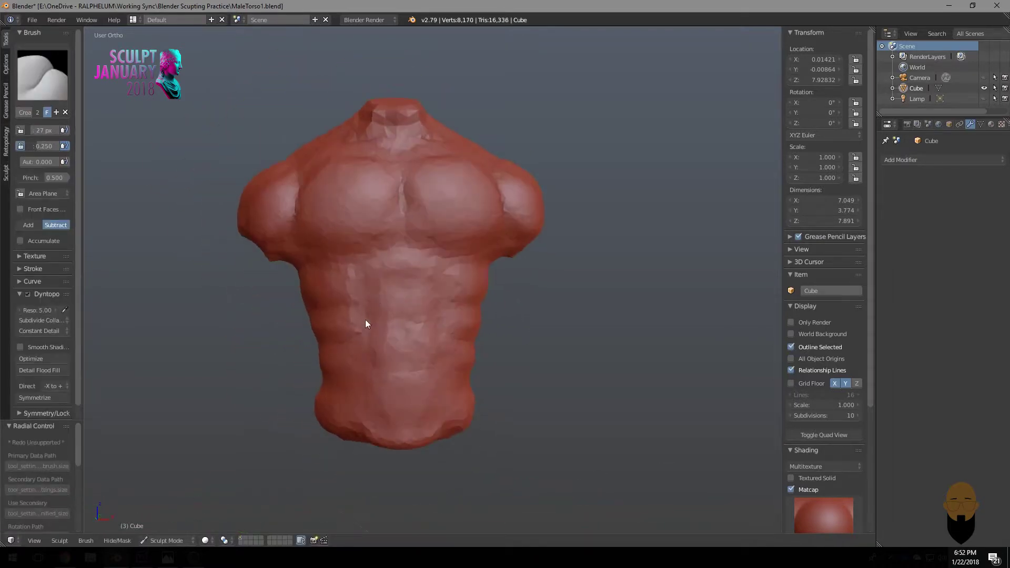
# From below, alternate Smooth, Clay and Crease brushes over the chest and abdomen.
pyautogui.moveTo(408, 356)
pyautogui.mouseDown(button='middle')
pyautogui.moveTo(414, 299)
pyautogui.moveTo(351, 323)
pyautogui.moveTo(361, 324)
pyautogui.moveTo(323, 273)
pyautogui.moveTo(308, 282)
pyautogui.moveTo(349, 247)
pyautogui.moveTo(397, 282)
pyautogui.moveTo(389, 266)
pyautogui.moveTo(471, 261)
pyautogui.moveTo(417, 275)
pyautogui.moveTo(430, 281)
pyautogui.moveTo(480, 273)
pyautogui.moveTo(413, 242)
pyautogui.moveTo(568, 295)
pyautogui.moveTo(496, 267)
pyautogui.moveTo(451, 214)
pyautogui.moveTo(491, 278)
pyautogui.moveTo(414, 296)
pyautogui.moveTo(349, 344)
pyautogui.moveTo(399, 363)
pyautogui.moveTo(372, 393)
pyautogui.moveTo(371, 331)
pyautogui.moveTo(356, 360)
pyautogui.moveTo(383, 344)
pyautogui.moveTo(318, 288)
pyautogui.moveTo(391, 269)
pyautogui.moveTo(320, 262)
pyautogui.moveTo(372, 273)
pyautogui.moveTo(367, 264)
pyautogui.moveTo(360, 278)
pyautogui.moveTo(370, 249)
pyautogui.moveTo(397, 285)
pyautogui.moveTo(381, 273)
pyautogui.moveTo(350, 301)
pyautogui.moveTo(351, 262)
pyautogui.moveTo(293, 282)
pyautogui.moveTo(353, 309)
pyautogui.moveTo(359, 239)
pyautogui.moveTo(347, 277)
pyautogui.moveTo(338, 224)
pyautogui.moveTo(327, 255)
pyautogui.moveTo(410, 250)
pyautogui.moveTo(276, 283)
pyautogui.moveTo(349, 317)
pyautogui.moveTo(343, 333)
pyautogui.moveTo(316, 271)
pyautogui.moveTo(352, 230)
pyautogui.moveTo(300, 220)
pyautogui.mouseUp(button='middle')
pyautogui.press('s')
pyautogui.press('c')
pyautogui.press('s')
pyautogui.hotkey('shift', 'c')
# From above the shoulders, deepen a muscle separation with a crease, then return to Clay.
pyautogui.moveTo(296, 284)
pyautogui.mouseDown(button='middle')
pyautogui.moveTo(298, 339)
pyautogui.moveTo(334, 305)
pyautogui.mouseUp(button='middle')
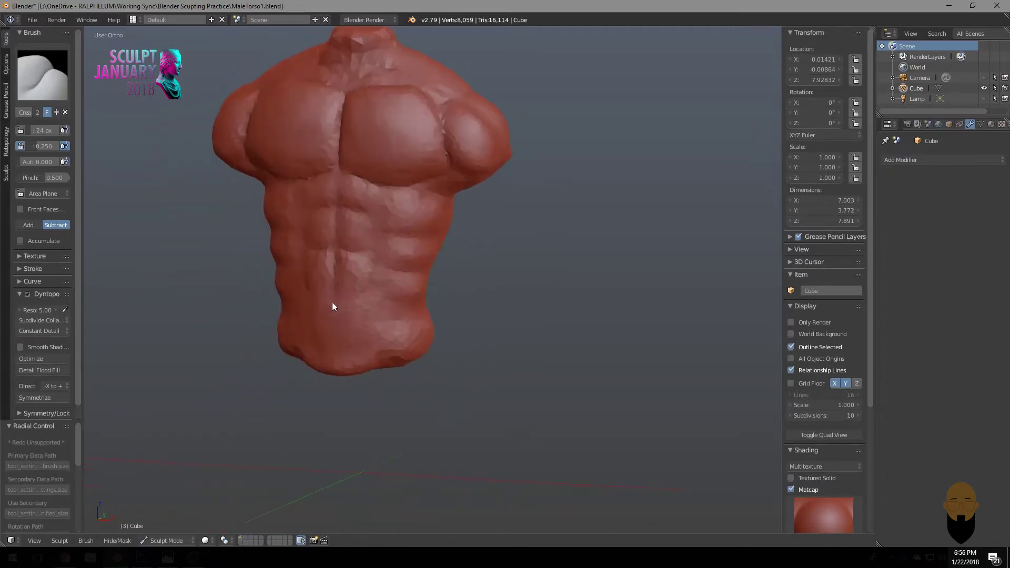
pyautogui.moveTo(334, 305); pyautogui.dragTo(379, 289)
pyautogui.moveTo(380, 289); pyautogui.dragTo(365, 277, button='middle')
pyautogui.press('c')
pyautogui.press('f')
pyautogui.moveTo(315, 240)
pyautogui.mouseDown(button='middle')
pyautogui.moveTo(425, 281)
pyautogui.moveTo(349, 223)
pyautogui.moveTo(361, 227)
pyautogui.moveTo(422, 171)
pyautogui.moveTo(324, 272)
pyautogui.moveTo(291, 284)
pyautogui.moveTo(304, 263)
pyautogui.mouseUp(button='middle')
# Smooth and crease the front from a low angle, then shrink the Clay brush to 10 px.
pyautogui.moveTo(338, 295); pyautogui.dragTo(338, 242, button='middle')
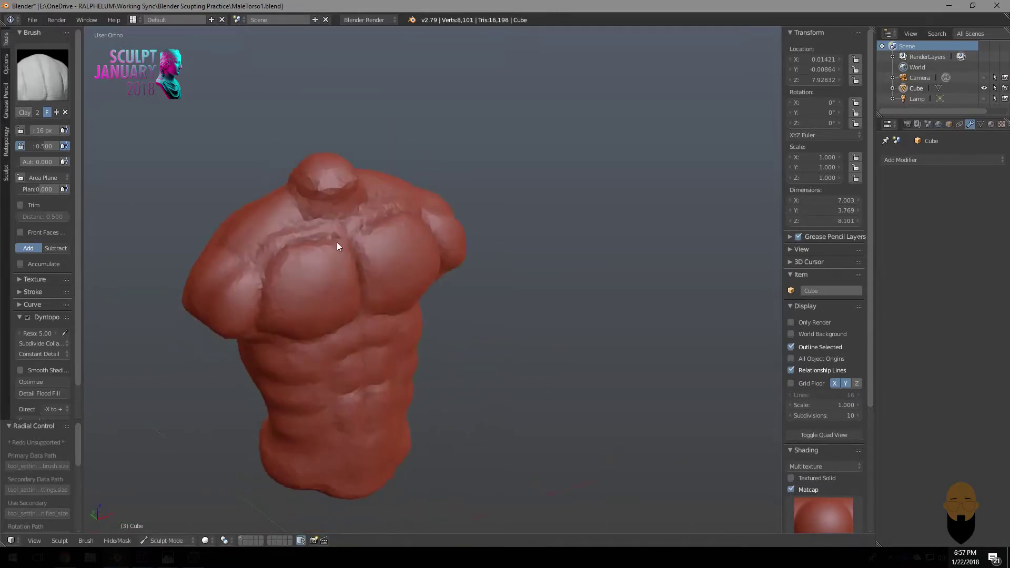
pyautogui.press('s')
pyautogui.moveTo(262, 247)
pyautogui.mouseDown(button='middle')
pyautogui.moveTo(342, 256)
pyautogui.moveTo(343, 229)
pyautogui.moveTo(309, 218)
pyautogui.moveTo(278, 308)
pyautogui.moveTo(262, 252)
pyautogui.moveTo(333, 399)
pyautogui.moveTo(334, 379)
pyautogui.moveTo(313, 384)
pyautogui.moveTo(328, 420)
pyautogui.moveTo(374, 354)
pyautogui.mouseUp(button='middle')
pyautogui.hotkey('shift', 'c')
pyautogui.press('c')
pyautogui.press('f')
pyautogui.click(334, 389)
# Crease the torso's sides, then smooth them with a 36 px Smooth brush.
pyautogui.hotkey('shift', 'c')
pyautogui.scroll(-2, 375, 354)
pyautogui.moveTo(447, 276)
pyautogui.mouseDown(button='middle')
pyautogui.moveTo(432, 280)
pyautogui.moveTo(480, 287)
pyautogui.moveTo(400, 239)
pyautogui.moveTo(381, 278)
pyautogui.moveTo(416, 322)
pyautogui.moveTo(443, 316)
pyautogui.moveTo(421, 310)
pyautogui.moveTo(395, 323)
pyautogui.moveTo(457, 306)
pyautogui.moveTo(349, 300)
pyautogui.moveTo(524, 290)
pyautogui.moveTo(487, 304)
pyautogui.moveTo(497, 278)
pyautogui.moveTo(460, 265)
pyautogui.moveTo(410, 293)
pyautogui.moveTo(461, 284)
pyautogui.mouseUp(button='middle')
pyautogui.hotkey('shift', 's')
pyautogui.press('f')
pyautogui.click(508, 266)
# From the front, alternate Clay, Smooth and Crease to deepen the abdomen and navel creases.
pyautogui.scroll(5, 461, 285)
pyautogui.press('c')
pyautogui.moveTo(399, 266)
pyautogui.mouseDown(button='middle')
pyautogui.moveTo(451, 254)
pyautogui.moveTo(402, 354)
pyautogui.moveTo(436, 340)
pyautogui.moveTo(395, 369)
pyautogui.moveTo(392, 323)
pyautogui.moveTo(416, 370)
pyautogui.moveTo(361, 366)
pyautogui.moveTo(368, 349)
pyautogui.moveTo(358, 341)
pyautogui.moveTo(449, 316)
pyautogui.moveTo(403, 366)
pyautogui.moveTo(458, 354)
pyautogui.moveTo(405, 244)
pyautogui.moveTo(443, 319)
pyautogui.moveTo(467, 203)
pyautogui.moveTo(514, 265)
pyautogui.mouseUp(button='middle')
pyautogui.hotkey('shift', 's')
pyautogui.hotkey('shift', 'c')
pyautogui.press('c')
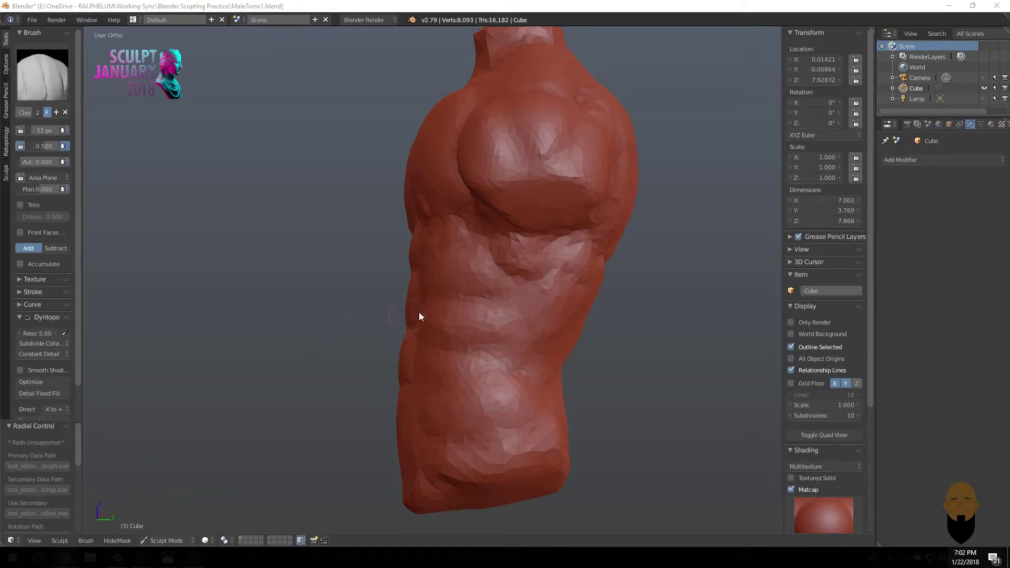
# Inspect the torso from several angles, then switch to the Crease brush at 25 px.
pyautogui.moveTo(419, 313); pyautogui.dragTo(524, 297, button='middle')
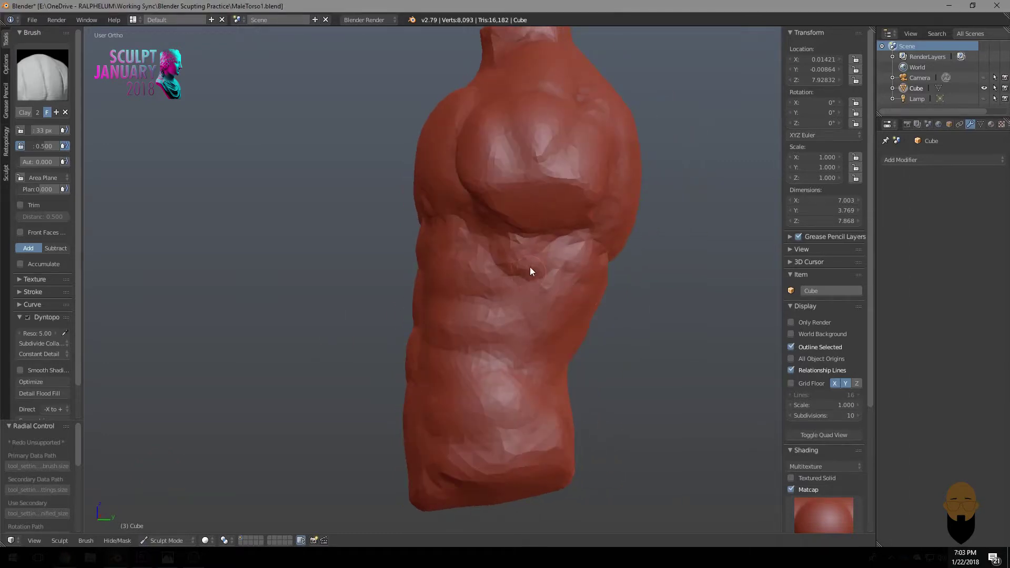
pyautogui.moveTo(493, 301); pyautogui.dragTo(513, 355, button='middle')
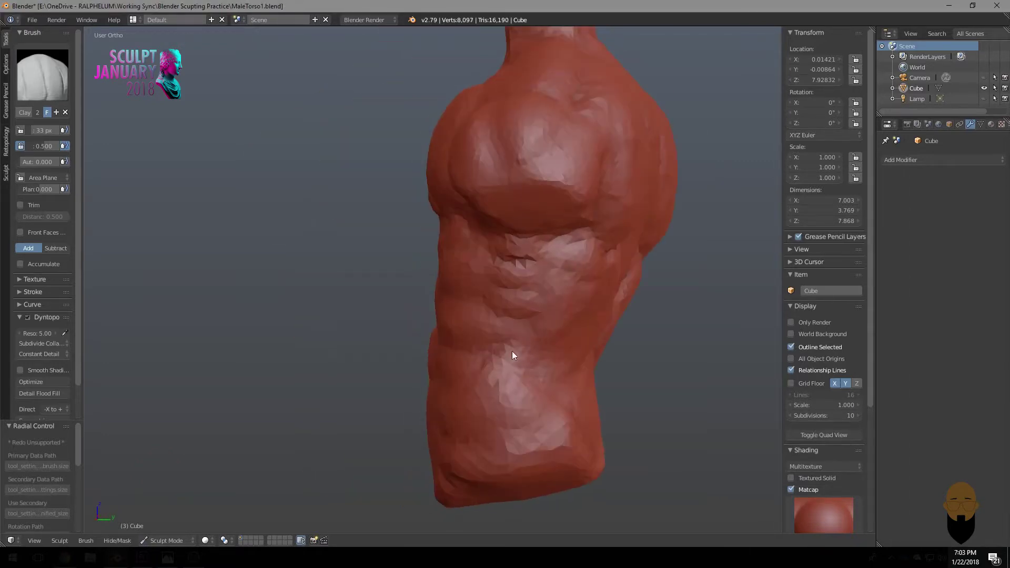
pyautogui.moveTo(464, 321)
pyautogui.mouseDown(button='middle')
pyautogui.moveTo(555, 312)
pyautogui.moveTo(521, 347)
pyautogui.moveTo(583, 373)
pyautogui.moveTo(580, 344)
pyautogui.moveTo(616, 403)
pyautogui.moveTo(555, 312)
pyautogui.moveTo(652, 347)
pyautogui.moveTo(484, 338)
pyautogui.moveTo(523, 226)
pyautogui.moveTo(551, 228)
pyautogui.moveTo(483, 251)
pyautogui.mouseUp(button='middle')
pyautogui.hotkey('shift', 'c')
pyautogui.moveTo(581, 315); pyautogui.dragTo(461, 101, button='middle')
# Enlarge the Crease brush to 42 px and deepen the crease down the spine.
pyautogui.press('f')
pyautogui.click(464, 112)
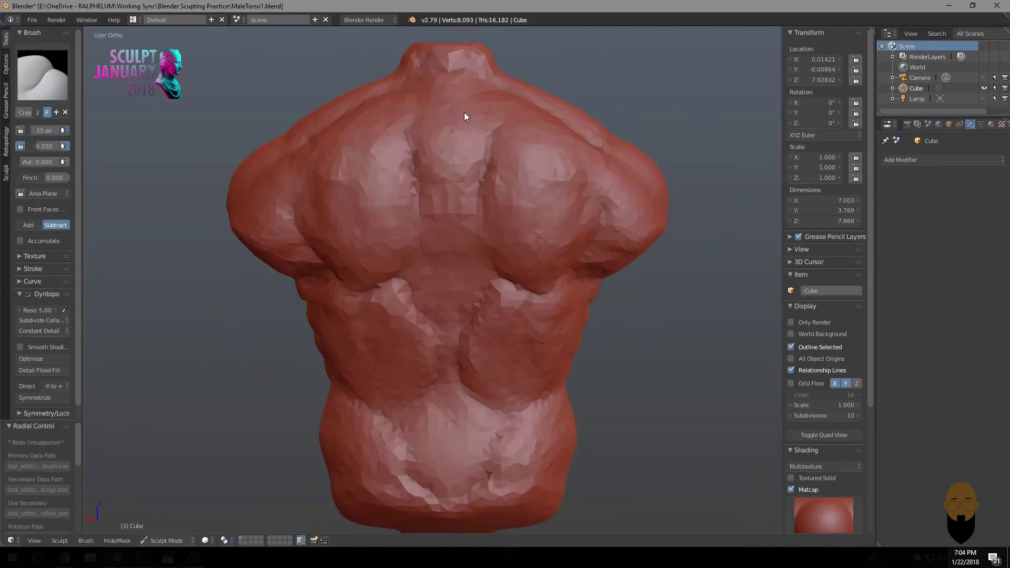
pyautogui.press('f')
pyautogui.click(447, 231)
pyautogui.moveTo(447, 167)
pyautogui.mouseDown()
pyautogui.moveTo(438, 257)
pyautogui.moveTo(459, 351)
pyautogui.mouseUp()
pyautogui.moveTo(474, 194); pyautogui.dragTo(476, 157, button='middle')
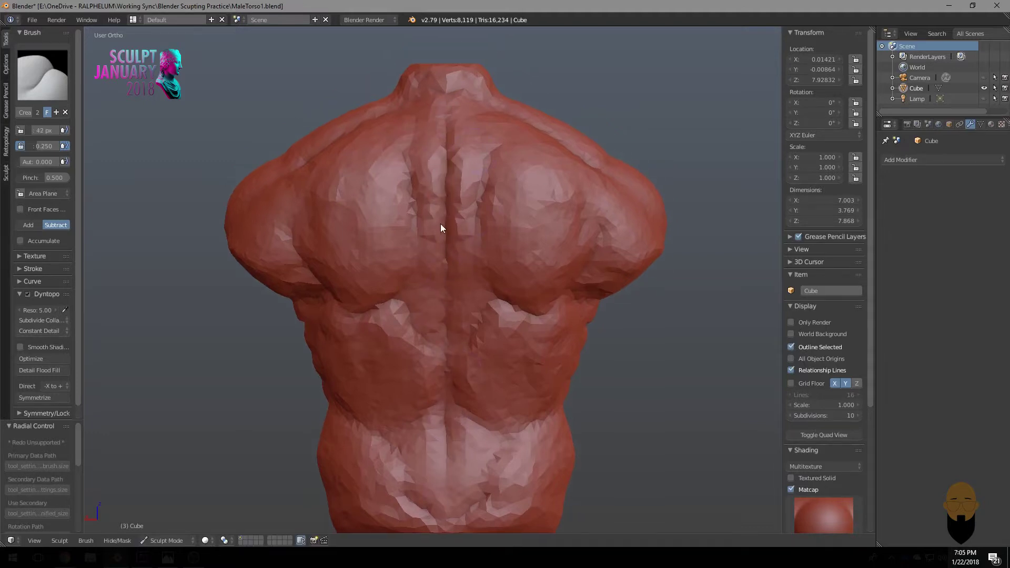
# Soften the crease along the upper spine with the Smooth brush.
pyautogui.hotkey('shift', 's')
pyautogui.moveTo(449, 267); pyautogui.dragTo(449, 279, button='middle')
pyautogui.moveTo(475, 233); pyautogui.dragTo(429, 200, button='middle')
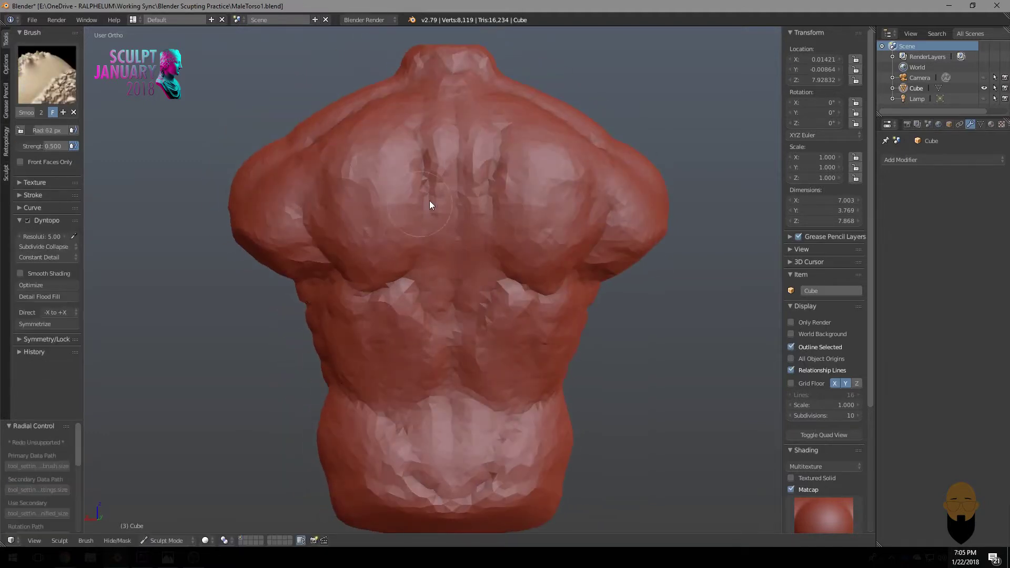
pyautogui.moveTo(429, 205); pyautogui.dragTo(427, 105)
pyautogui.moveTo(446, 195); pyautogui.dragTo(438, 249, button='middle')
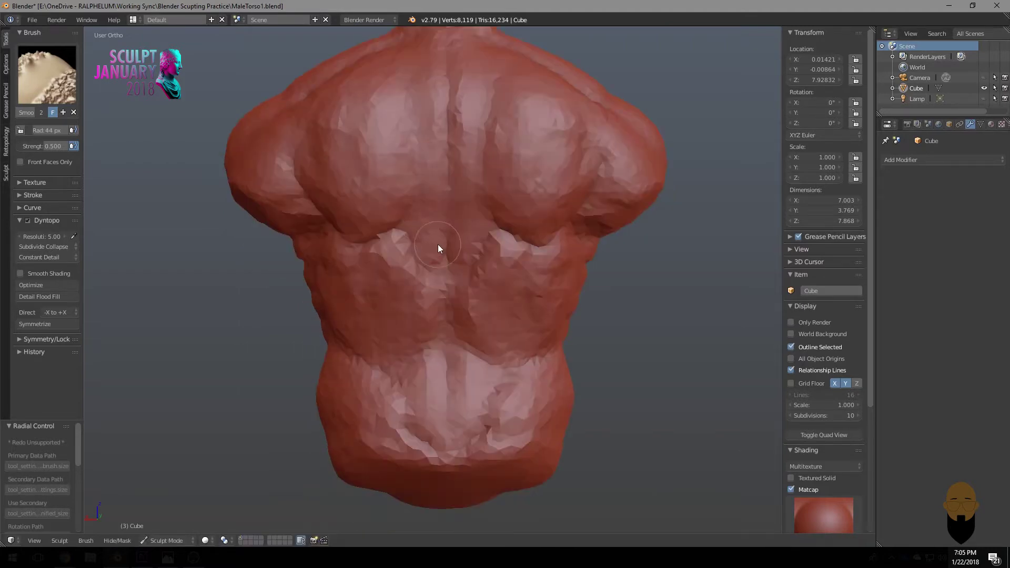
pyautogui.moveTo(430, 353)
pyautogui.mouseDown(button='middle')
pyautogui.moveTo(465, 286)
pyautogui.moveTo(409, 149)
pyautogui.mouseUp(button='middle')
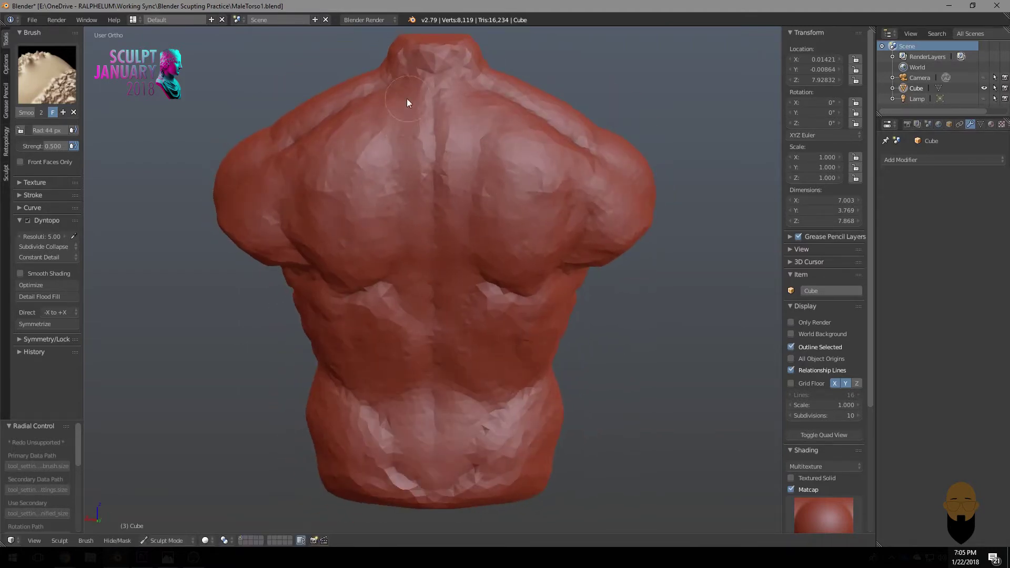
# Rework the back with a 28 px Clay brush from a three-quarter view.
pyautogui.press('c')
pyautogui.press('f')
pyautogui.click(391, 211)
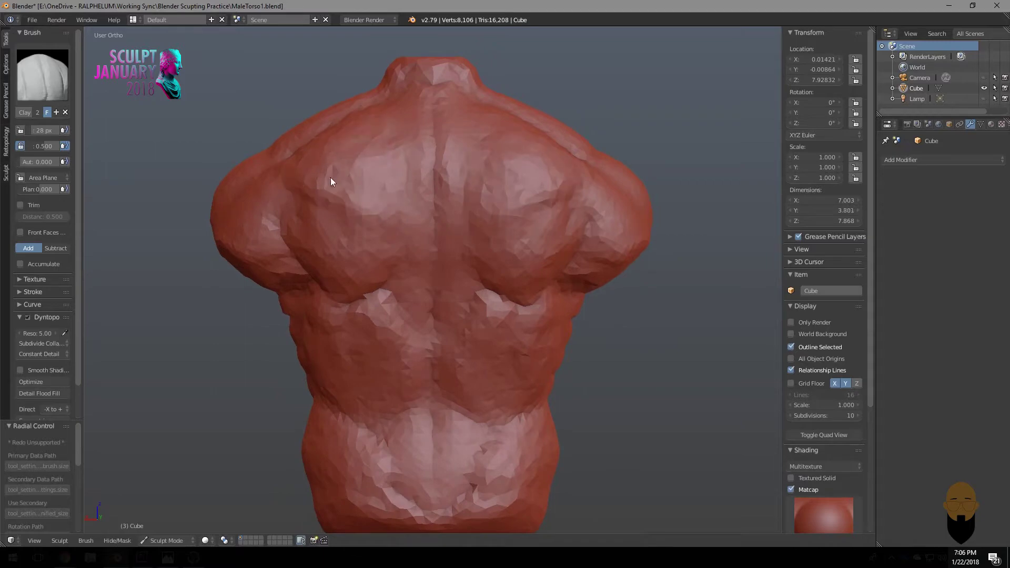
pyautogui.moveTo(415, 220)
pyautogui.mouseDown(button='middle')
pyautogui.moveTo(371, 220)
pyautogui.moveTo(396, 109)
pyautogui.moveTo(463, 189)
pyautogui.mouseUp(button='middle')
pyautogui.scroll(-4, 463, 190)
pyautogui.scroll(4, 464, 190)
# Smooth the back muscles while orbiting around the torso.
pyautogui.press('s')
pyautogui.moveTo(426, 230)
pyautogui.mouseDown(button='middle')
pyautogui.moveTo(361, 243)
pyautogui.moveTo(507, 218)
pyautogui.moveTo(438, 264)
pyautogui.mouseUp(button='middle')
pyautogui.scroll(-4, 414, 246)
pyautogui.scroll(5, 438, 264)
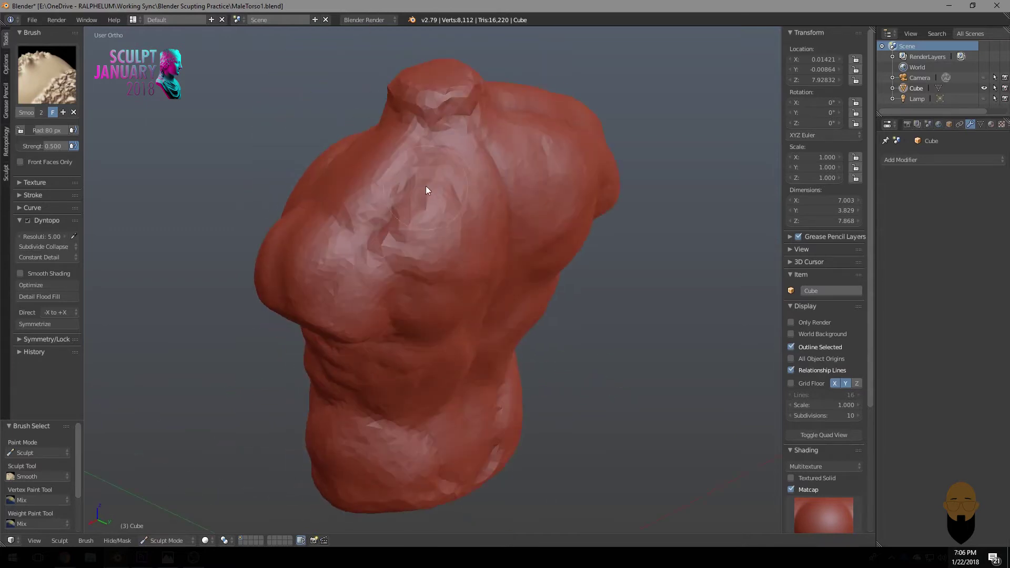
pyautogui.moveTo(406, 224)
pyautogui.mouseDown(button='middle')
pyautogui.moveTo(515, 183)
pyautogui.moveTo(471, 228)
pyautogui.moveTo(414, 233)
pyautogui.moveTo(490, 232)
pyautogui.mouseUp(button='middle')
pyautogui.scroll(-3, 471, 230)
pyautogui.scroll(3, 424, 248)
# Build up clay on the torso's back with a 38 px Clay brush.
pyautogui.press('c')
pyautogui.scroll(2, 406, 320)
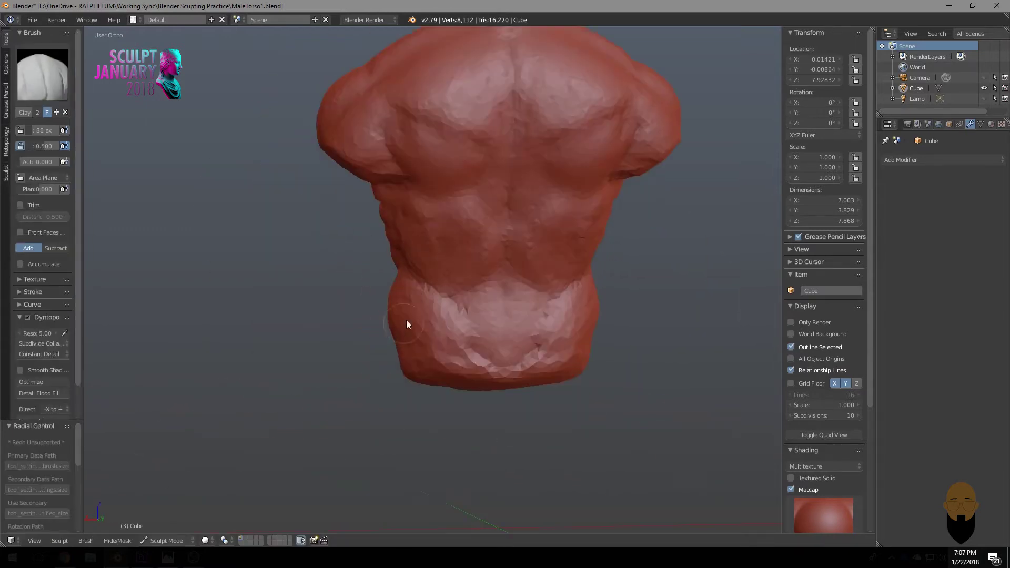
pyautogui.press('f')
pyautogui.click(417, 354)
pyautogui.moveTo(417, 355)
pyautogui.mouseDown(button='middle')
pyautogui.moveTo(480, 244)
pyautogui.moveTo(455, 266)
pyautogui.moveTo(381, 387)
pyautogui.moveTo(494, 271)
pyautogui.moveTo(440, 305)
pyautogui.moveTo(498, 322)
pyautogui.mouseUp(button='middle')
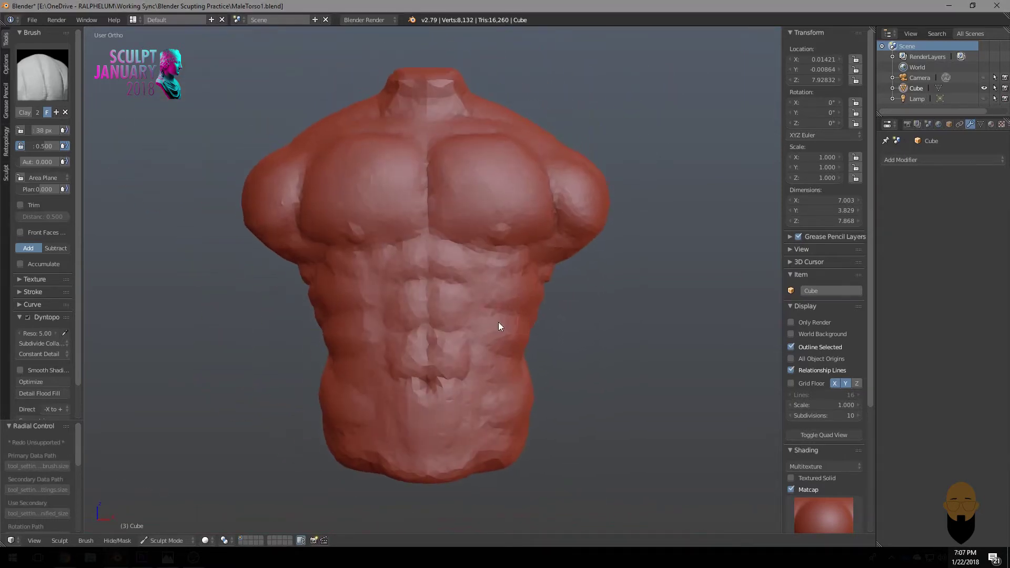
pyautogui.scroll(-3, 529, 267)
pyautogui.scroll(3, 498, 250)
pyautogui.moveTo(497, 250)
pyautogui.mouseDown(button='middle')
pyautogui.moveTo(396, 315)
pyautogui.moveTo(377, 301)
pyautogui.moveTo(390, 289)
pyautogui.mouseUp(button='middle')
# Pinch the creases between the upper chest muscles near the neck.
pyautogui.press('p')
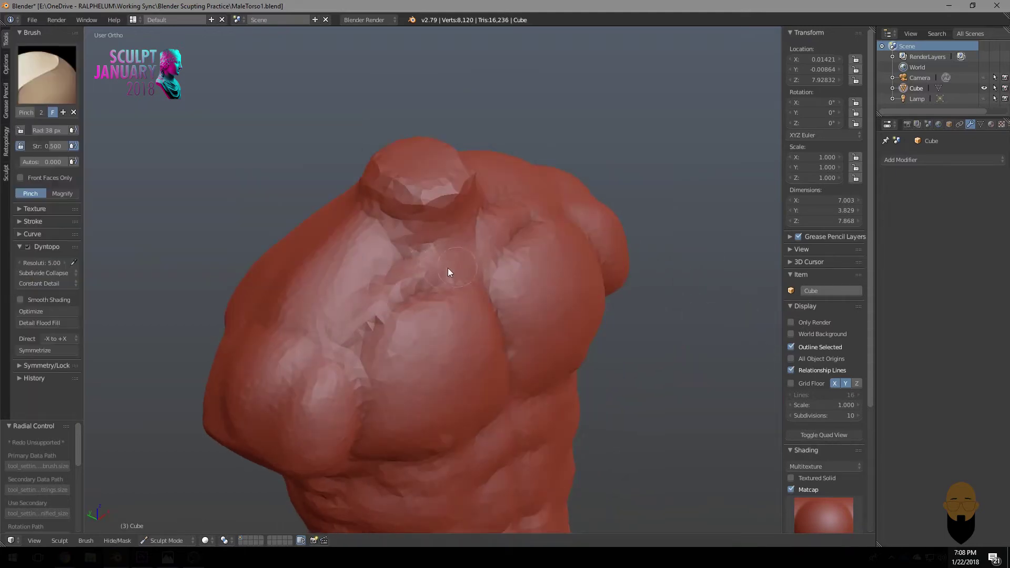
pyautogui.moveTo(447, 268)
pyautogui.mouseDown(button='middle')
pyautogui.moveTo(486, 250)
pyautogui.moveTo(519, 181)
pyautogui.moveTo(561, 264)
pyautogui.mouseUp(button='middle')
pyautogui.scroll(-3, 473, 252)
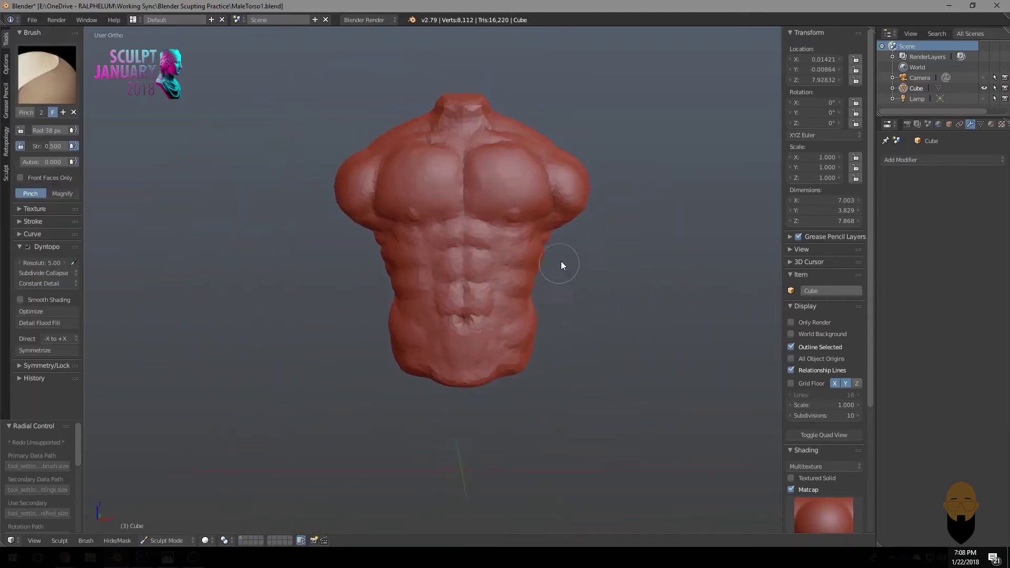
pyautogui.scroll(-2, 561, 264)
# Change the viewport matcap from red to light grey.
pyautogui.click(812, 514)
pyautogui.click(465, 361)
pyautogui.moveTo(416, 329); pyautogui.dragTo(416, 298, button='middle')
# Leave Sculpt Mode for Object Mode, viewing the torso at three-quarters.
pyautogui.scroll(4, 465, 274)
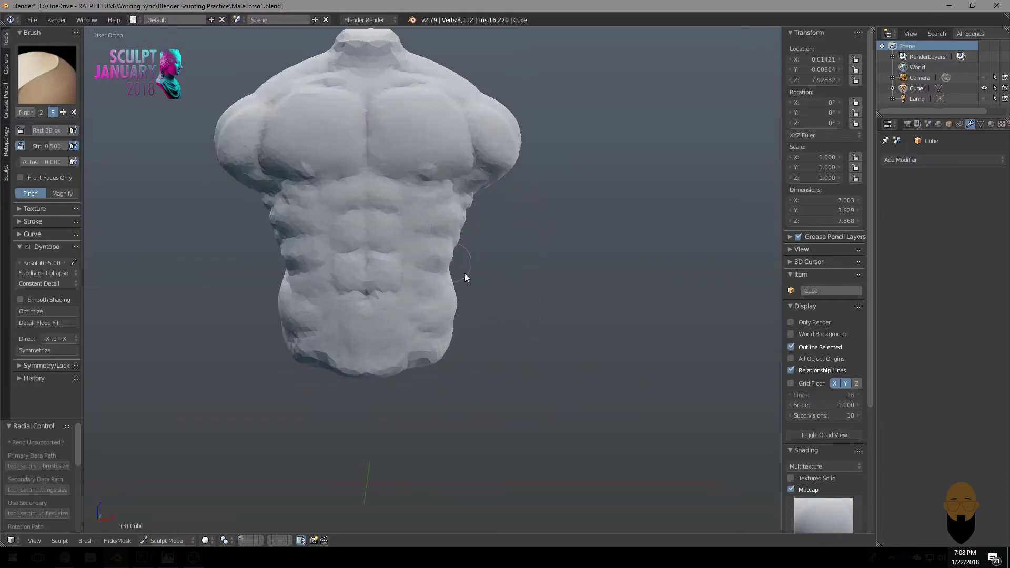
pyautogui.moveTo(464, 273)
pyautogui.mouseDown(button='middle')
pyautogui.moveTo(524, 275)
pyautogui.moveTo(483, 294)
pyautogui.mouseUp(button='middle')
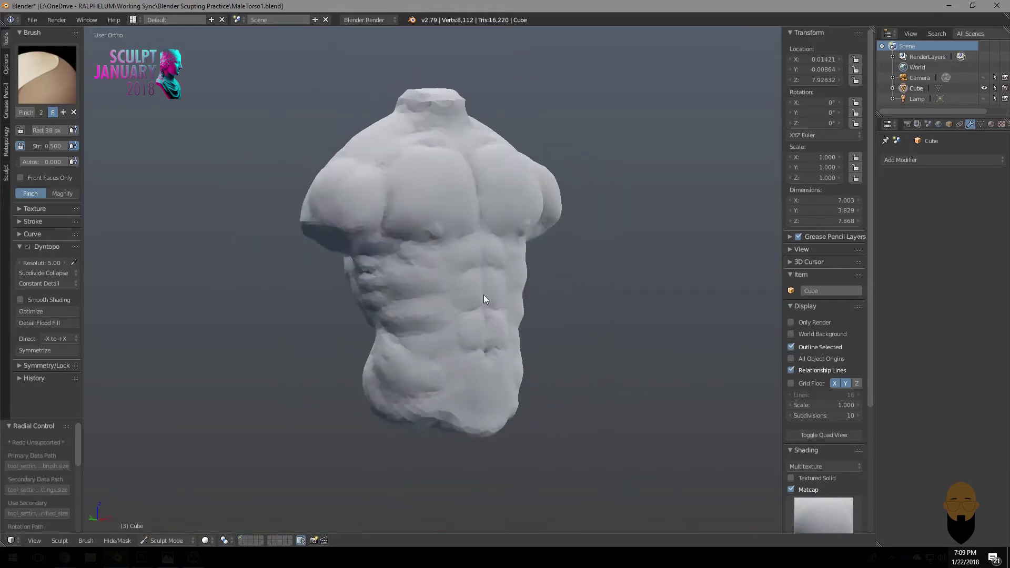
pyautogui.scroll(-3, 463, 278)
pyautogui.press('Tab')
pyautogui.click(407, 269)
# Add a cube, place it under the torso and scale it up about 1.6 times.
pyautogui.press('g')
pyautogui.press('y')
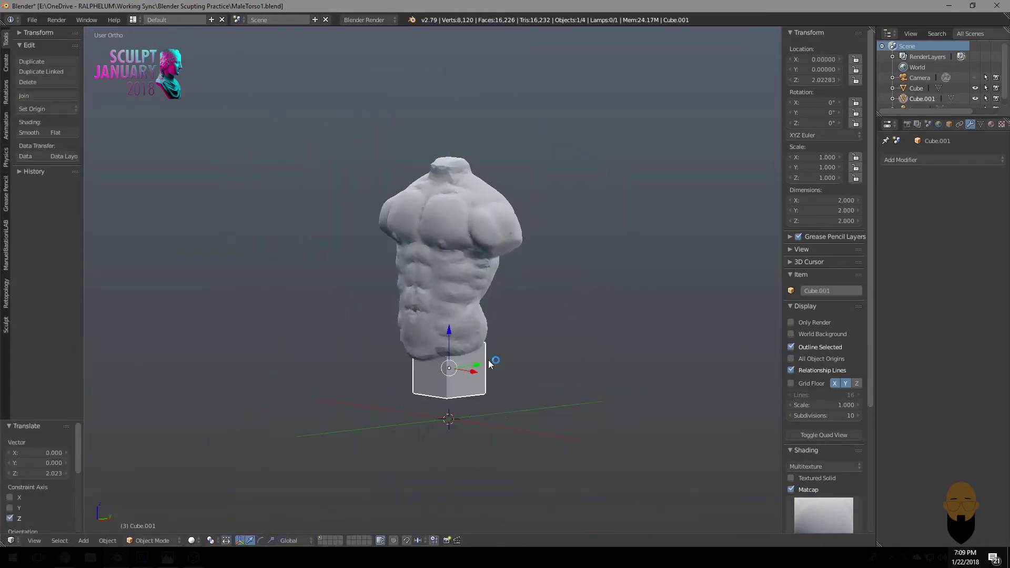
pyautogui.click(500, 393)
pyautogui.press('s')
pyautogui.click(502, 340)
pyautogui.moveTo(503, 339)
pyautogui.mouseDown(button='middle')
pyautogui.moveTo(616, 396)
pyautogui.moveTo(511, 397)
pyautogui.moveTo(514, 348)
pyautogui.moveTo(719, 374)
pyautogui.mouseUp(button='middle')
pyautogui.press('s')
pyautogui.click(508, 379)
# Taper the cube wider at its base and put the pedestal into Sculpt Mode.
pyautogui.press('Tab')
pyautogui.press('Tab')
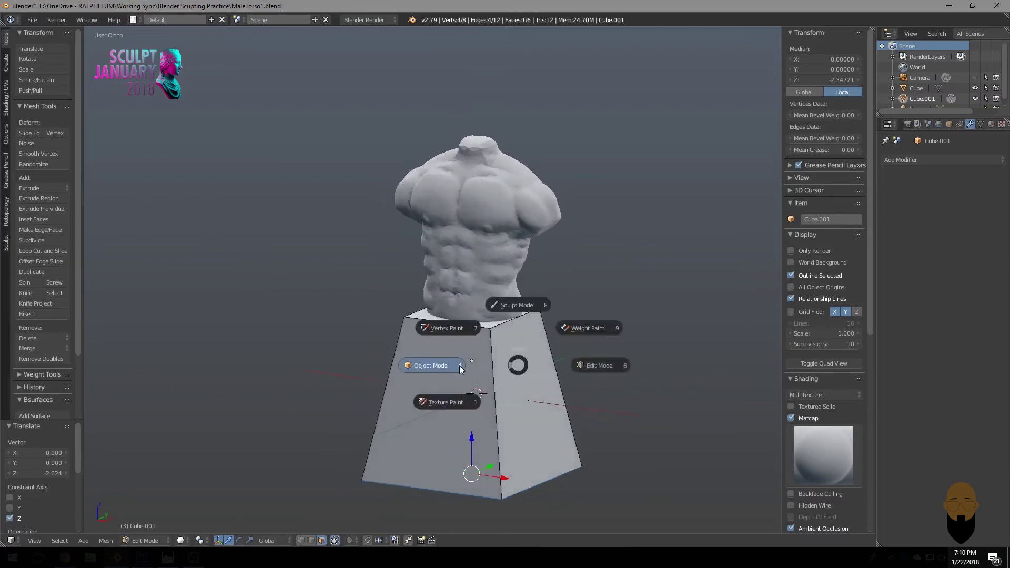
pyautogui.click(420, 363)
pyautogui.scroll(3, 411, 357)
pyautogui.scroll(-4, 411, 356)
pyautogui.press('Tab')
pyautogui.click(506, 415)
# Roughen the pedestal's edges with a large Clay brush.
pyautogui.scroll(2, 494, 379)
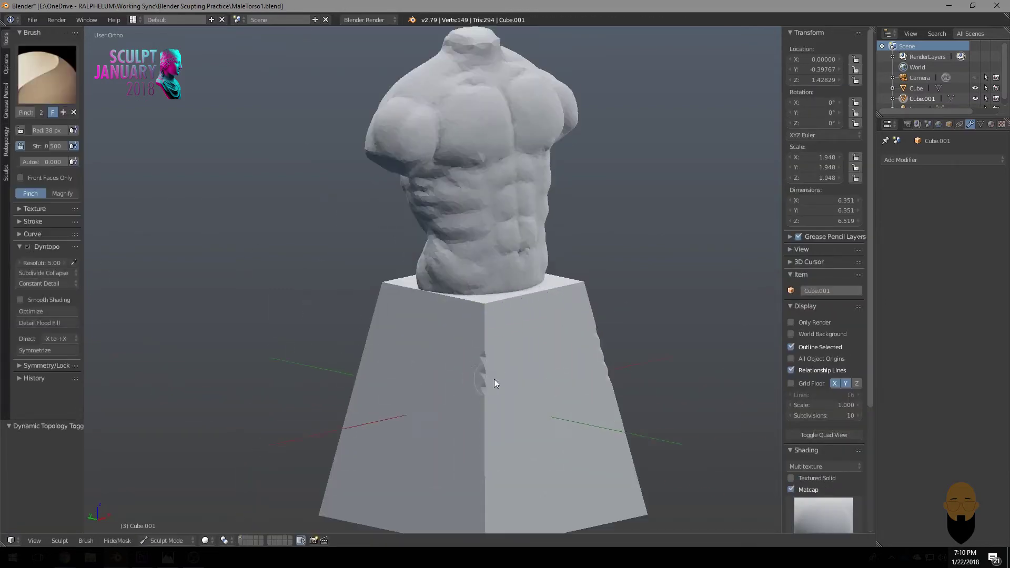
pyautogui.scroll(2, 427, 353)
pyautogui.press('c')
pyautogui.press('f')
pyautogui.click(397, 420)
pyautogui.moveTo(396, 421); pyautogui.dragTo(510, 335, button='middle')
pyautogui.moveTo(510, 335); pyautogui.dragTo(456, 292)
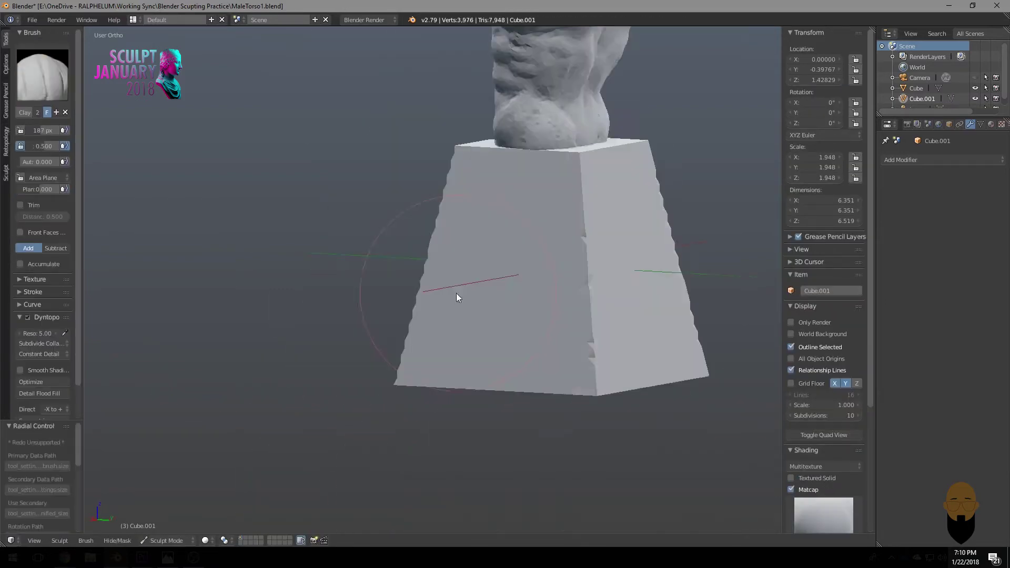
pyautogui.moveTo(456, 293)
pyautogui.mouseDown(button='middle')
pyautogui.moveTo(550, 202)
pyautogui.moveTo(697, 285)
pyautogui.moveTo(633, 331)
pyautogui.mouseUp(button='middle')
# Set the brush radius to 40 px and smooth the serrated pedestal edges.
pyautogui.scroll(-2, 531, 319)
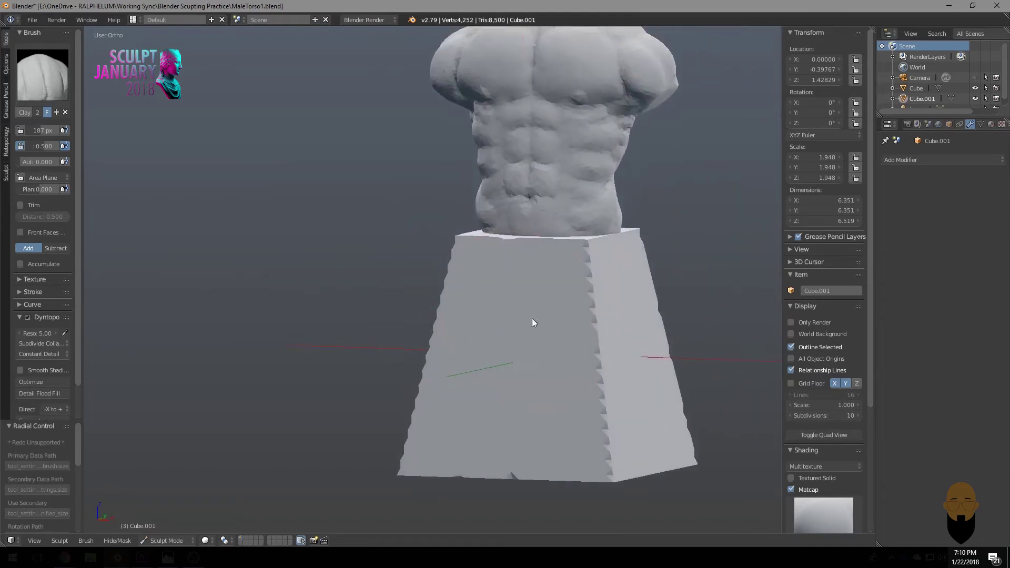
pyautogui.write('f40')
pyautogui.press('Return')
pyautogui.moveTo(452, 319); pyautogui.dragTo(467, 304, button='middle')
pyautogui.press('s')
pyautogui.moveTo(428, 337); pyautogui.dragTo(434, 312, button='middle')
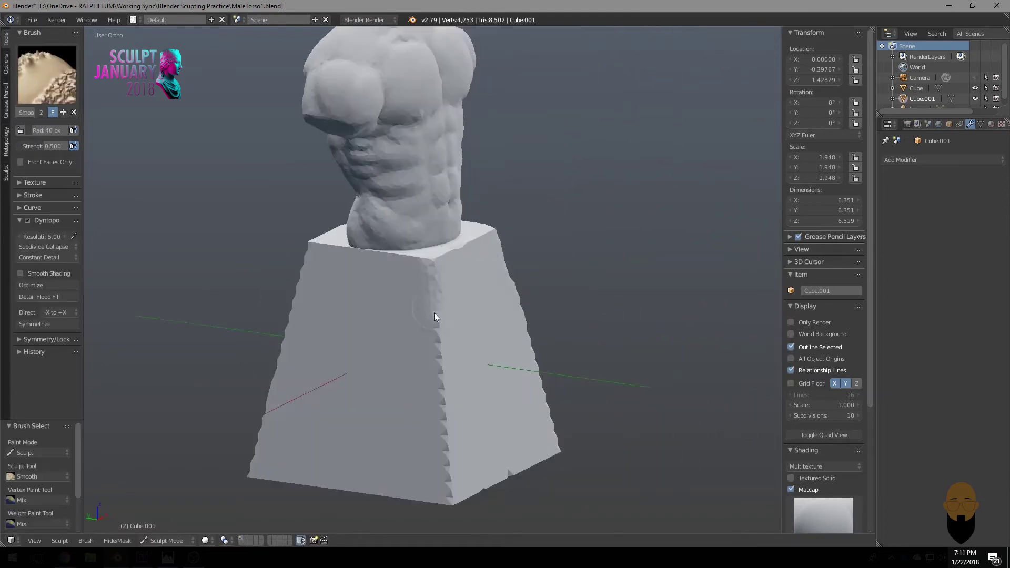
pyautogui.moveTo(433, 312); pyautogui.dragTo(512, 449)
pyautogui.moveTo(512, 449)
pyautogui.mouseDown(button='middle')
pyautogui.moveTo(401, 455)
pyautogui.moveTo(401, 254)
pyautogui.moveTo(370, 326)
pyautogui.moveTo(418, 324)
pyautogui.mouseUp(button='middle')
# Add more clay, smooth the rough pedestal surface, and return to Object Mode.
pyautogui.press('c')
pyautogui.scroll(-3, 46, 385)
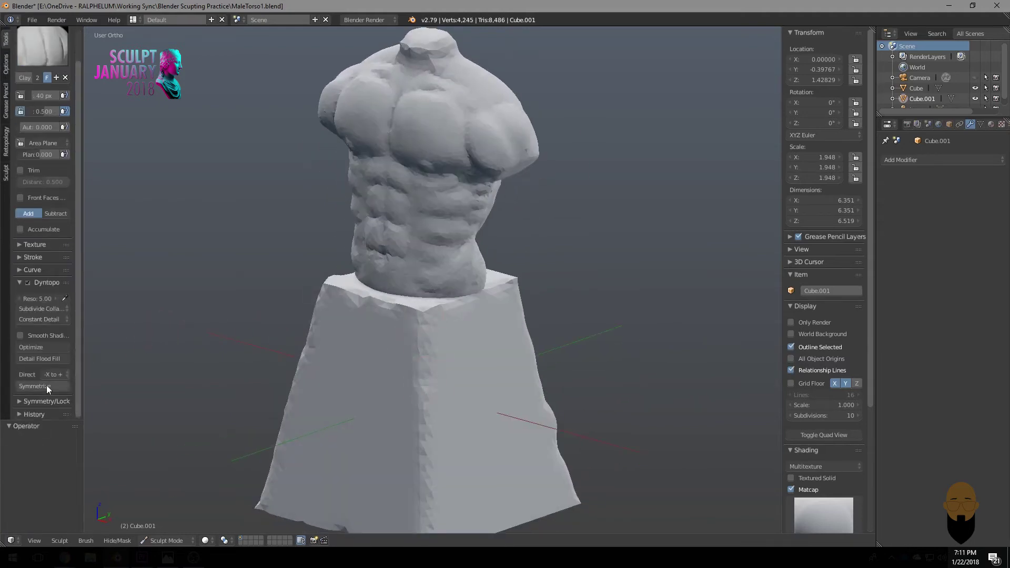
pyautogui.scroll(-3, 47, 385)
pyautogui.moveTo(473, 365)
pyautogui.mouseDown(button='middle')
pyautogui.moveTo(379, 378)
pyautogui.moveTo(394, 322)
pyautogui.moveTo(326, 304)
pyautogui.moveTo(417, 328)
pyautogui.mouseUp(button='middle')
pyautogui.moveTo(468, 313); pyautogui.dragTo(463, 336, button='middle')
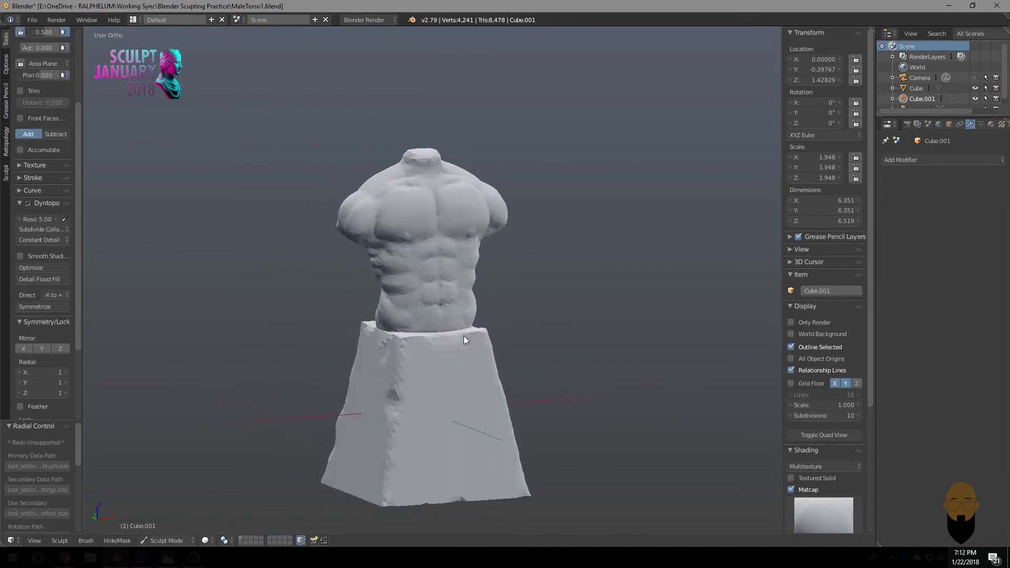
pyautogui.press('s')
pyautogui.moveTo(423, 369)
pyautogui.mouseDown(button='middle')
pyautogui.moveTo(428, 341)
pyautogui.moveTo(422, 350)
pyautogui.moveTo(447, 360)
pyautogui.moveTo(376, 381)
pyautogui.mouseUp(button='middle')
pyautogui.hotkey('ctrl', 'Tab')
pyautogui.scroll(3, 376, 382)
pyautogui.moveTo(471, 158); pyautogui.dragTo(399, 274, button='middle')
# Select the torso and add extra clay detail with a resized Clay brush.
pyautogui.scroll(-3, 399, 271)
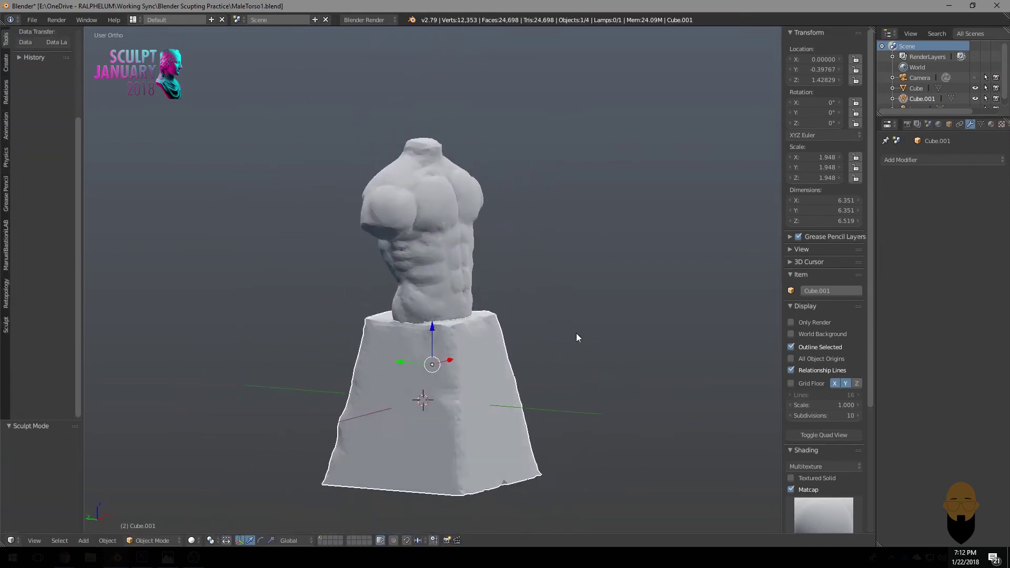
pyautogui.moveTo(576, 333); pyautogui.dragTo(362, 326, button='middle')
pyautogui.rightClick(459, 342)
pyautogui.scroll(4, 459, 342)
pyautogui.hotkey('ctrl', 'Tab')
pyautogui.press('c')
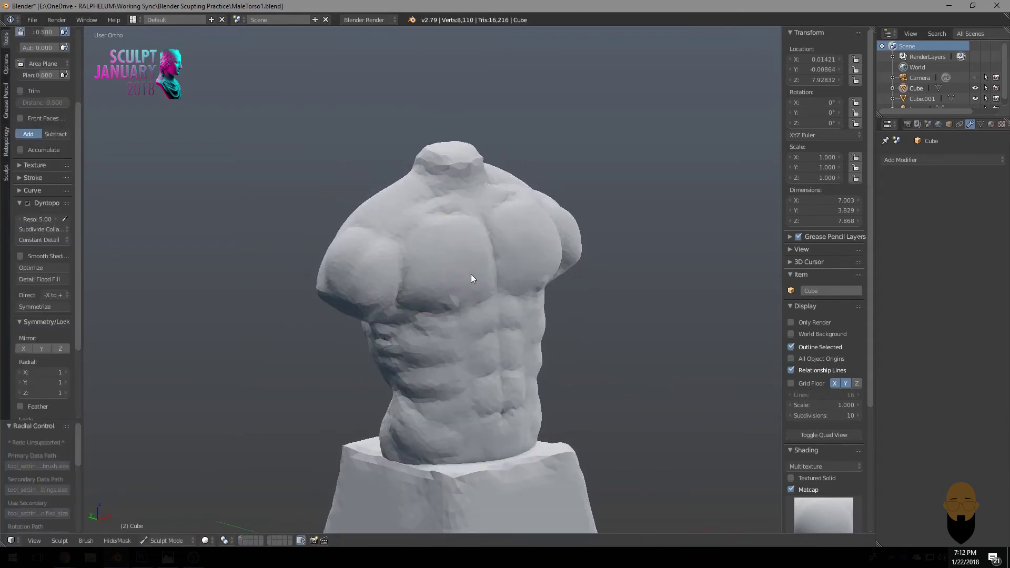
pyautogui.press('f')
pyautogui.click(476, 277)
pyautogui.moveTo(477, 277)
pyautogui.mouseDown(button='middle')
pyautogui.moveTo(539, 261)
pyautogui.moveTo(428, 265)
pyautogui.moveTo(520, 248)
pyautogui.moveTo(497, 262)
pyautogui.mouseUp(button='middle')
pyautogui.press('g')
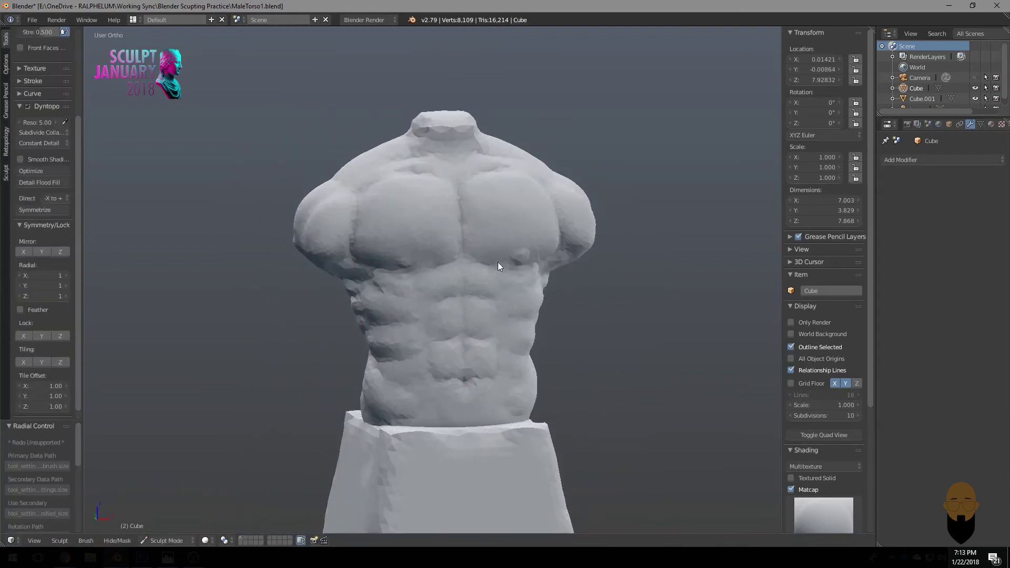
# Give the torso and pedestal preview a skin-tone matcap.
pyautogui.click(823, 515)
pyautogui.scroll(-2, 479, 350)
pyautogui.moveTo(478, 349)
pyautogui.mouseDown(button='middle')
pyautogui.moveTo(477, 315)
pyautogui.moveTo(490, 340)
pyautogui.moveTo(384, 307)
pyautogui.moveTo(452, 311)
pyautogui.moveTo(516, 299)
pyautogui.moveTo(428, 293)
pyautogui.moveTo(595, 284)
pyautogui.moveTo(502, 290)
pyautogui.moveTo(418, 342)
pyautogui.mouseUp(button='middle')
pyautogui.scroll(2, 491, 340)
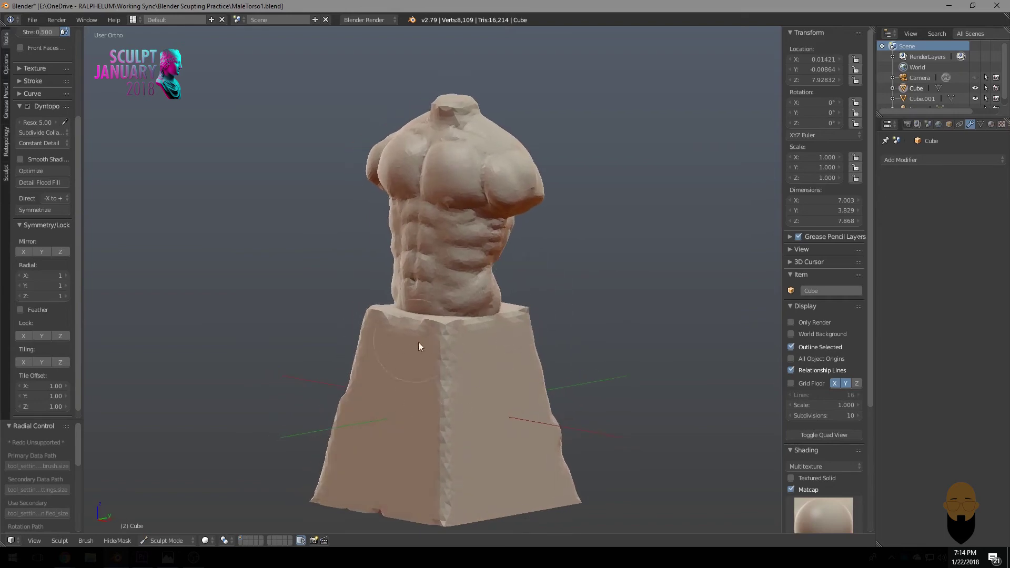
# Select both torso and pedestal in Object Mode and export them as Wavefront OBJ.
pyautogui.hotkey('ctrl', 'Tab')
pyautogui.keyDown('shift'); pyautogui.rightClick(457, 295); pyautogui.keyUp('shift')
pyautogui.scroll(-2, 493, 408)
pyautogui.scroll(2, 583, 377)
pyautogui.moveTo(583, 377); pyautogui.dragTo(537, 349, button='middle')
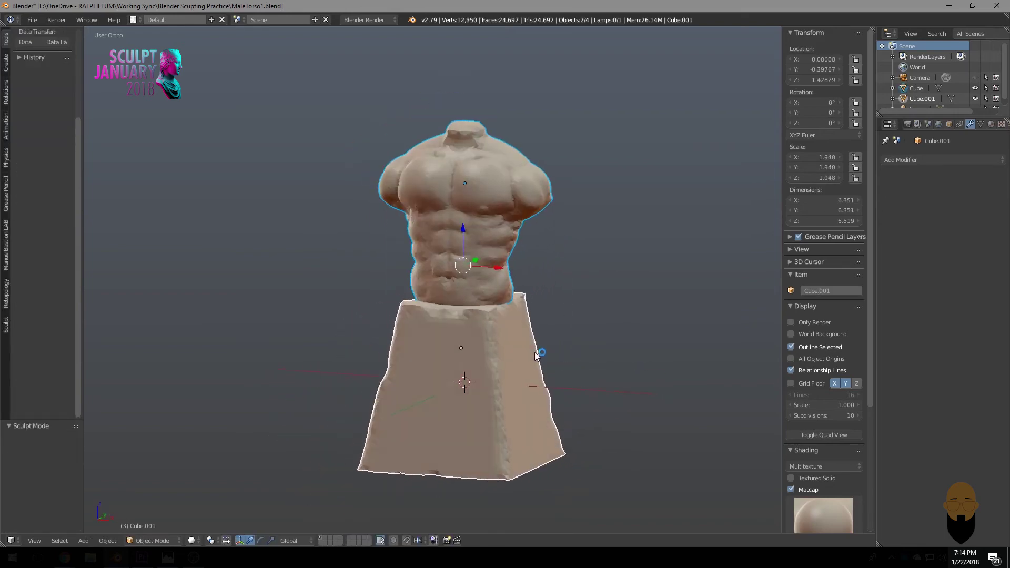
pyautogui.click(33, 20)
pyautogui.click(223, 217)
# Finish the OBJ export and import MaleTorso1 into a new Dimension project with the ground plane off.
pyautogui.click(982, 46)
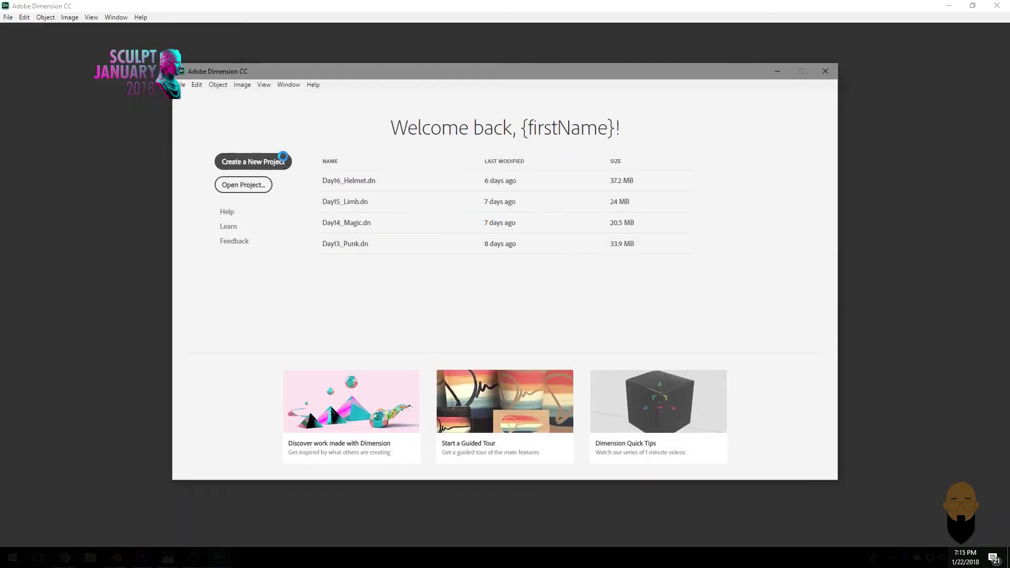
pyautogui.click(285, 152)
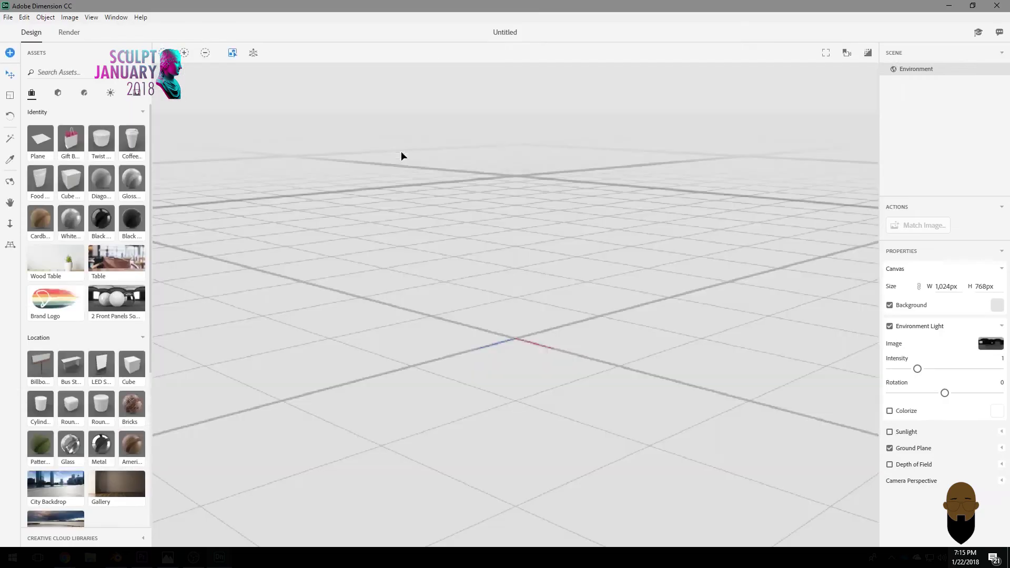
pyautogui.hotkey('ctrl', 'i')
pyautogui.doubleClick(338, 100)
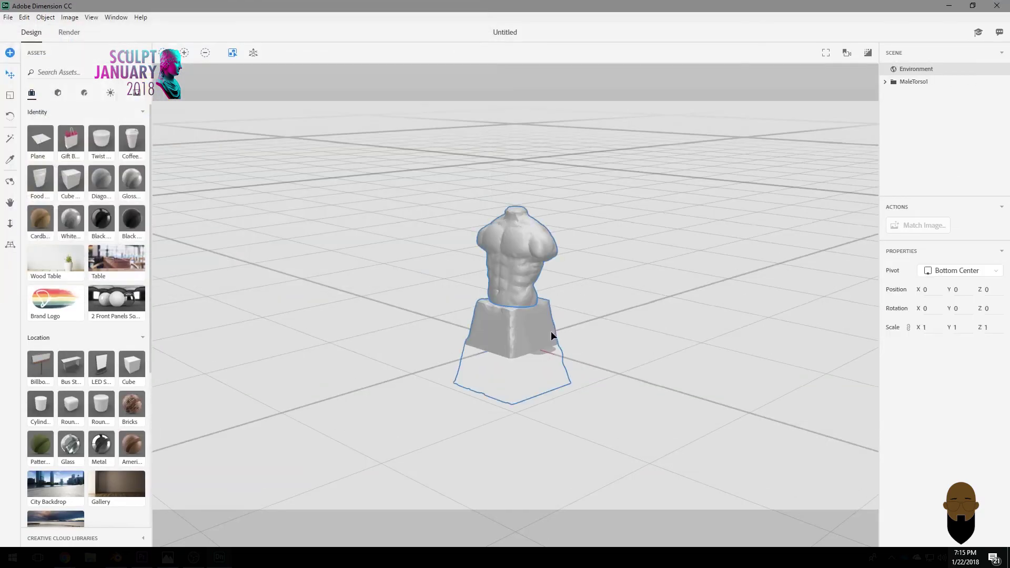
pyautogui.click(916, 68)
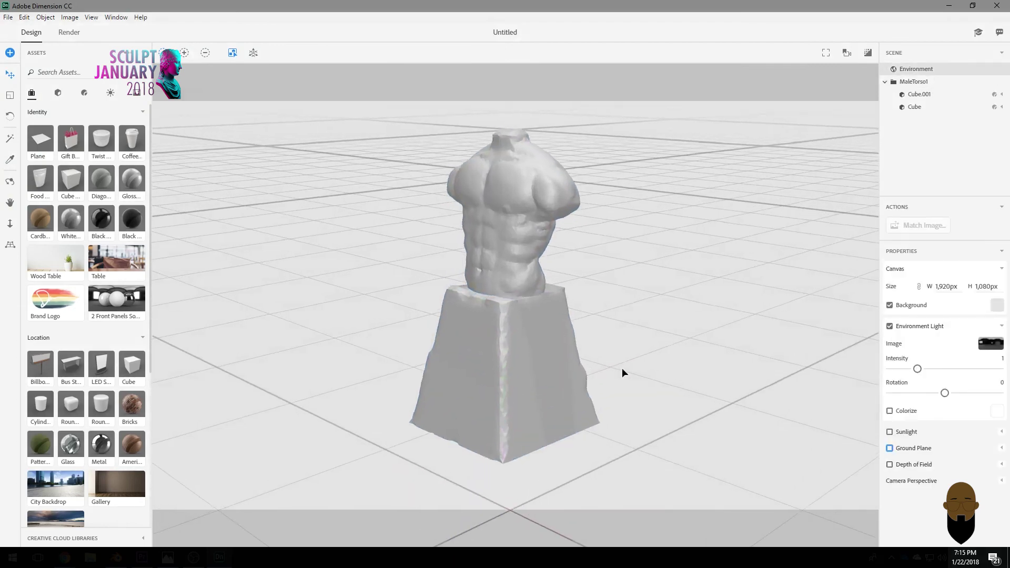
pyautogui.moveTo(658, 418); pyautogui.dragTo(654, 402, button='right')
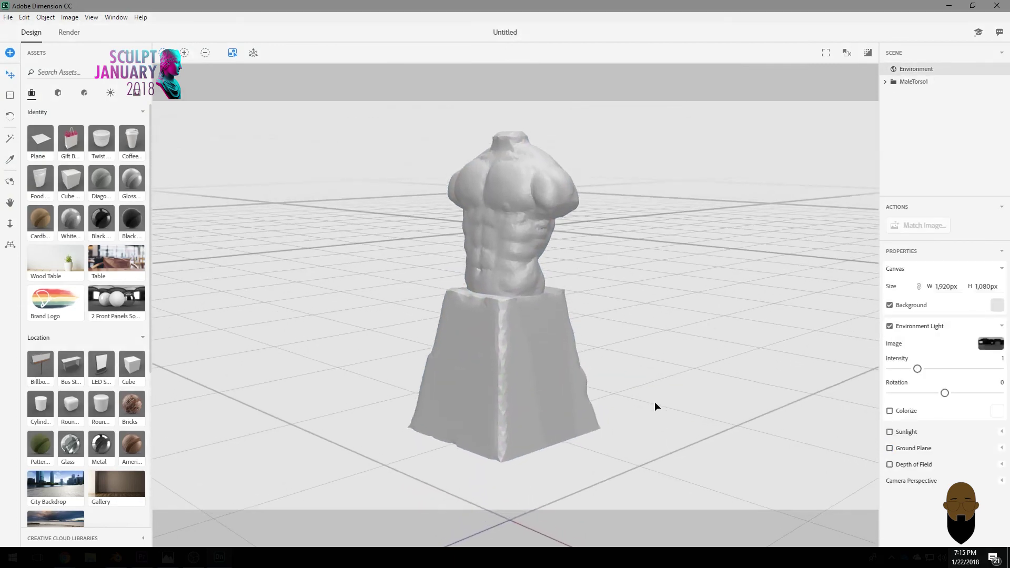